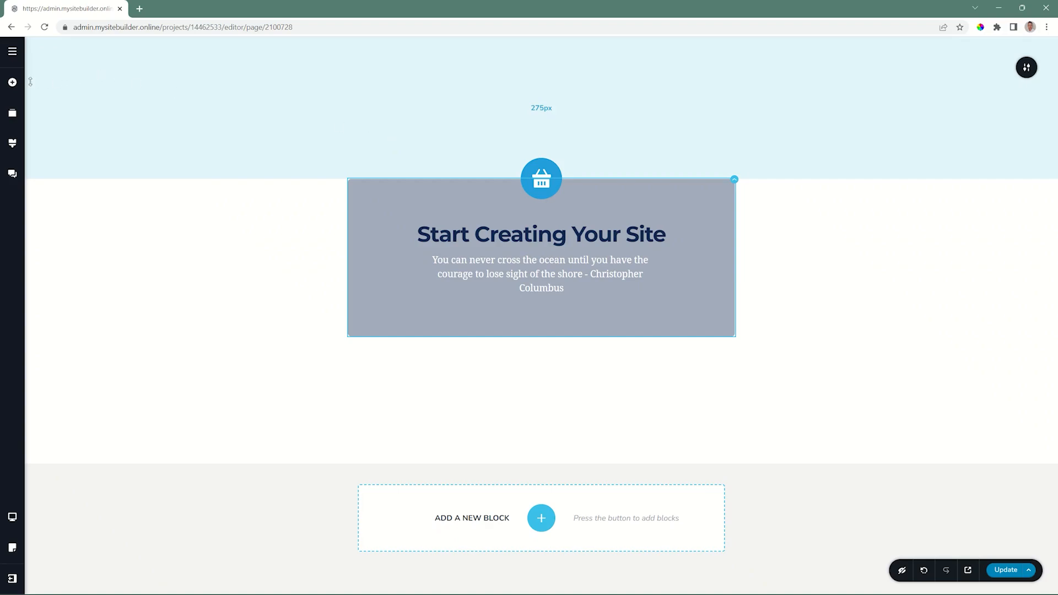
Add a Button element below the quote in the card and label it "Type your own"
left_click(12, 82)
left_click_drag(94, 198, 597, 314)
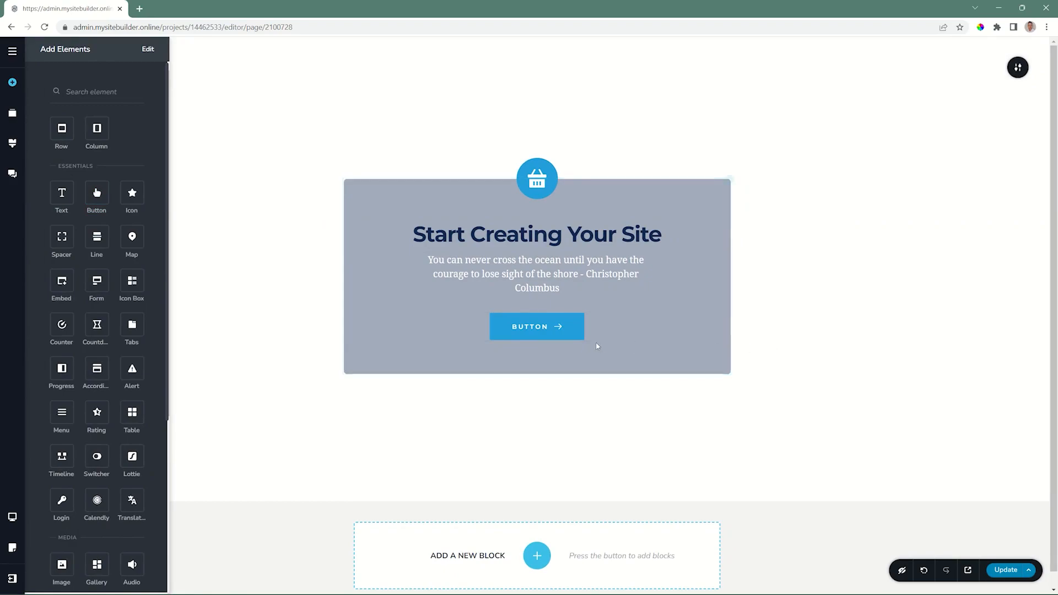
left_click(530, 326)
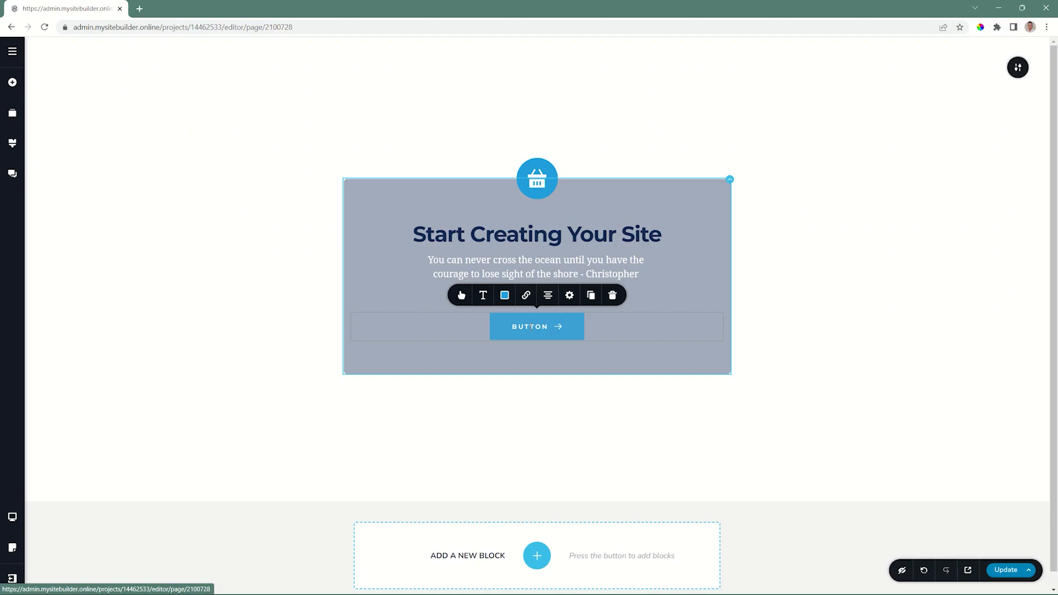
double_click(530, 326)
type("Type your own")
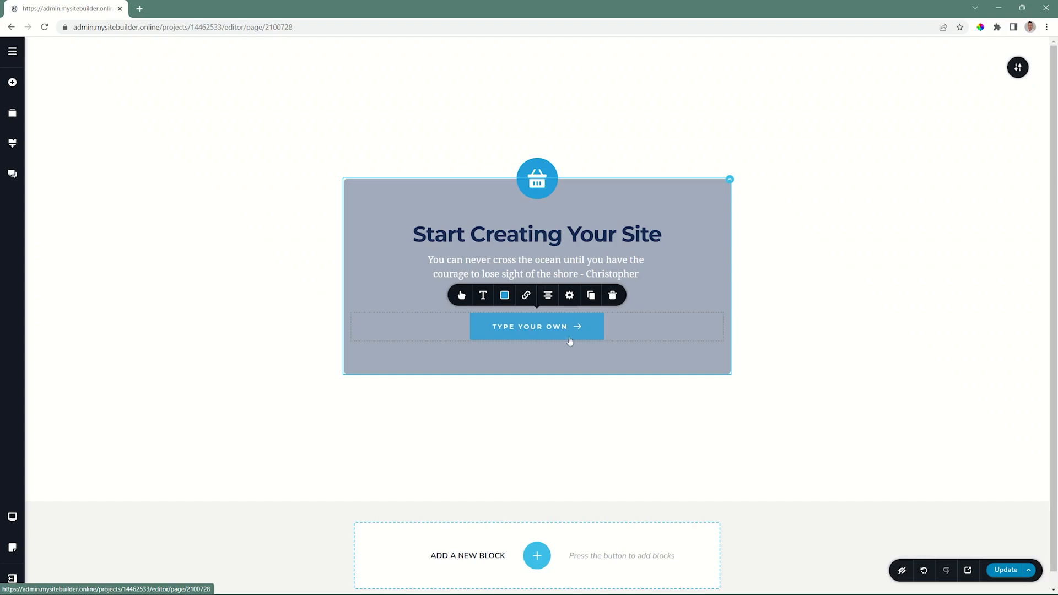
Set the button's typography to the Livvic font with size 14 px and letter spacing 2.8
left_click(483, 296)
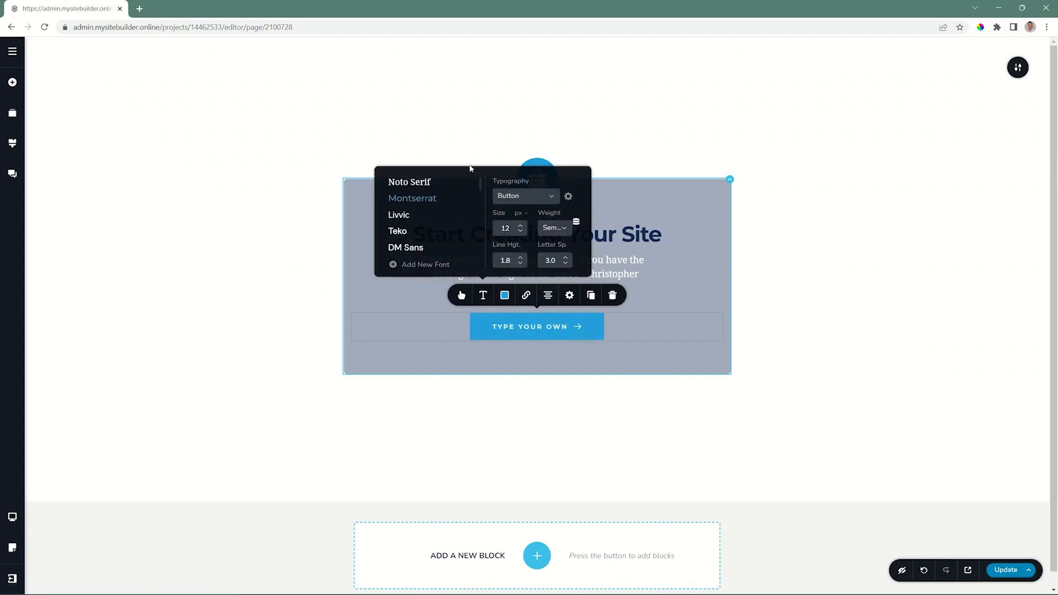
left_click(401, 214)
left_click(519, 225)
left_click(520, 225)
left_click(567, 264)
left_click(567, 264)
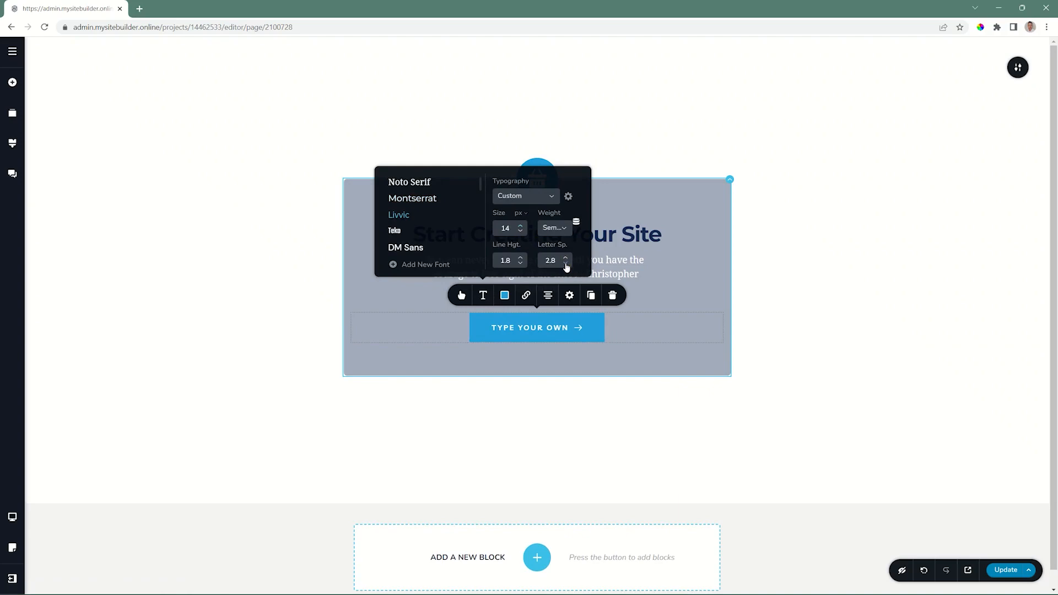
Add an outset shadow to the button and set its hover background colour to the dark blue #142850
left_click(505, 295)
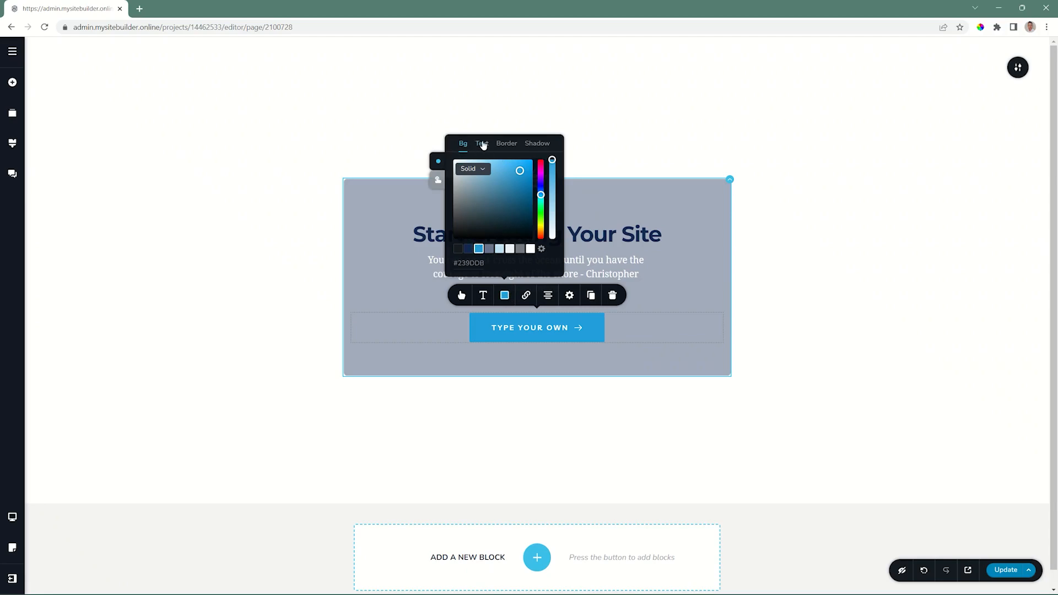
left_click(535, 143)
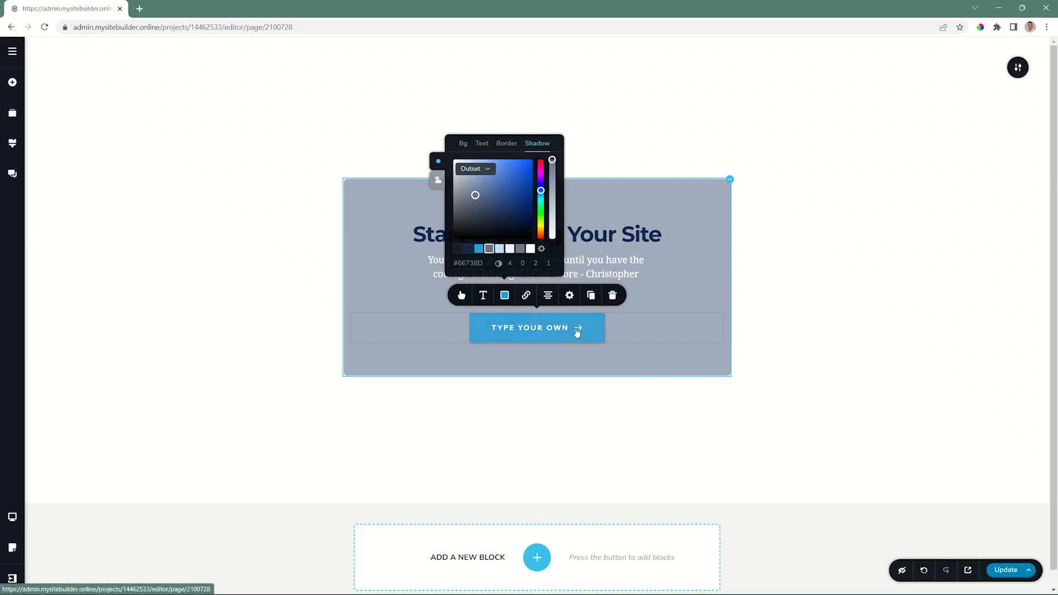
left_click(438, 181)
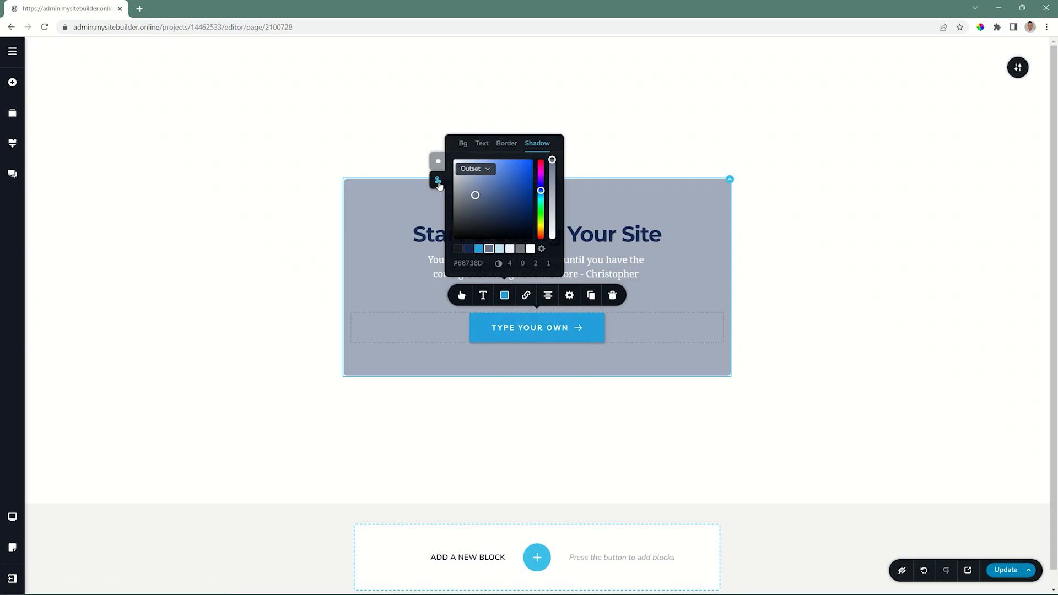
left_click(463, 143)
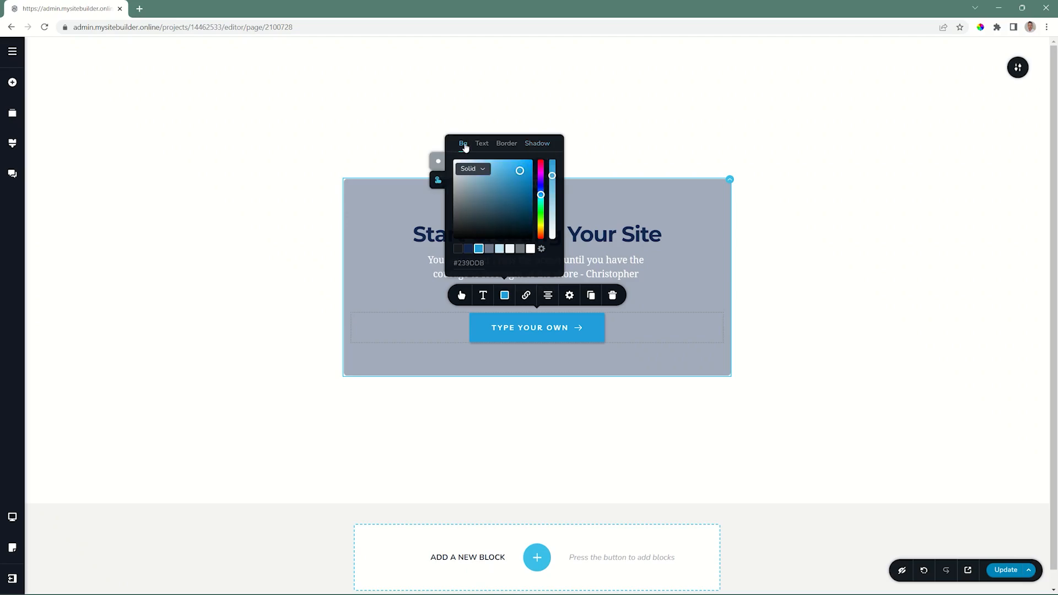
left_click(467, 249)
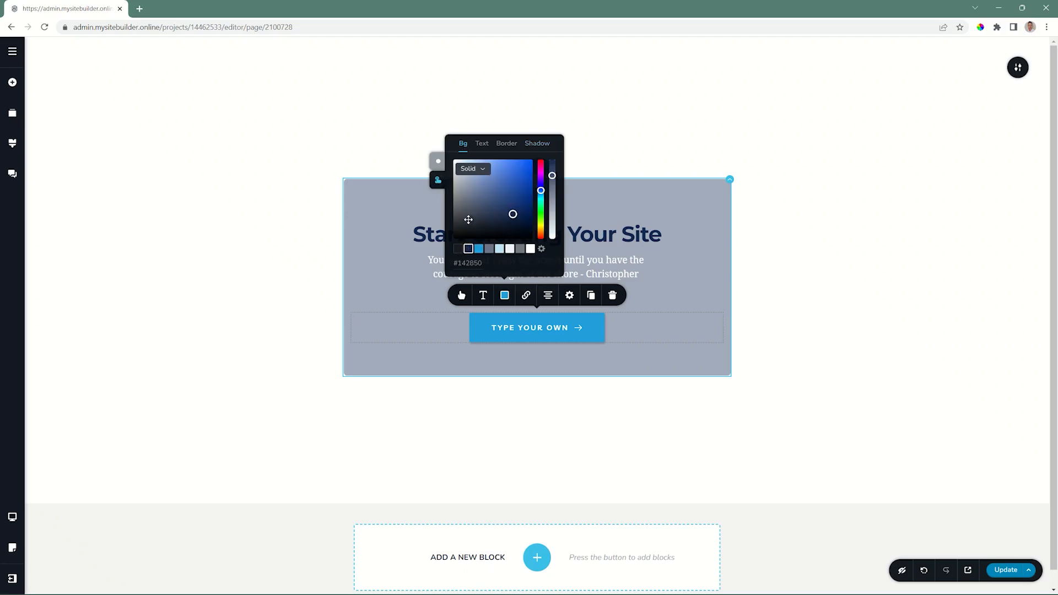
left_click(481, 145)
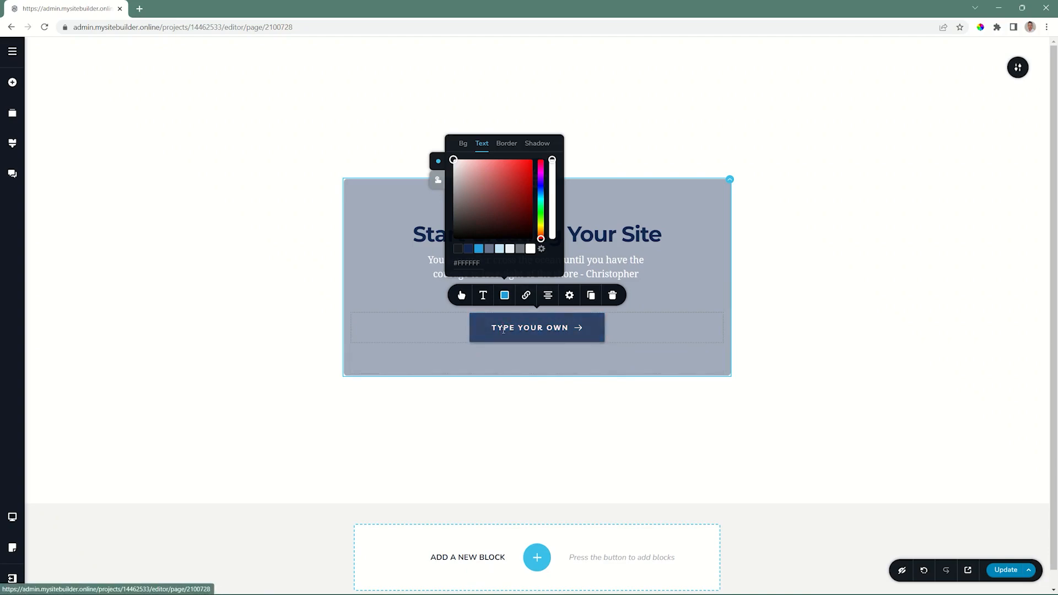
Examine the link options available for the button, the card column, the basket icon and the heading
left_click(525, 295)
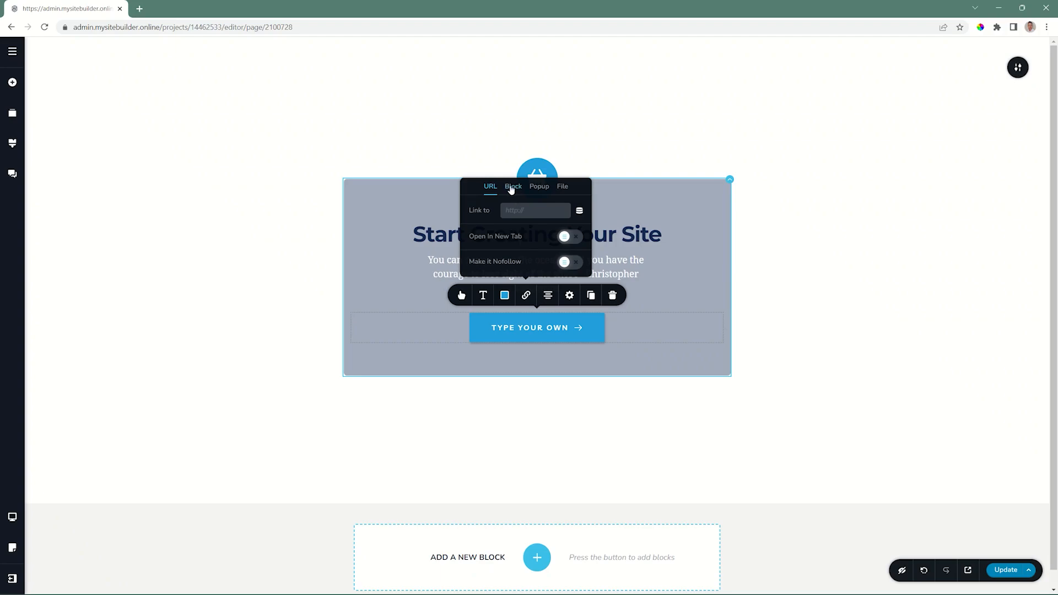
left_click(722, 196)
left_click(707, 206)
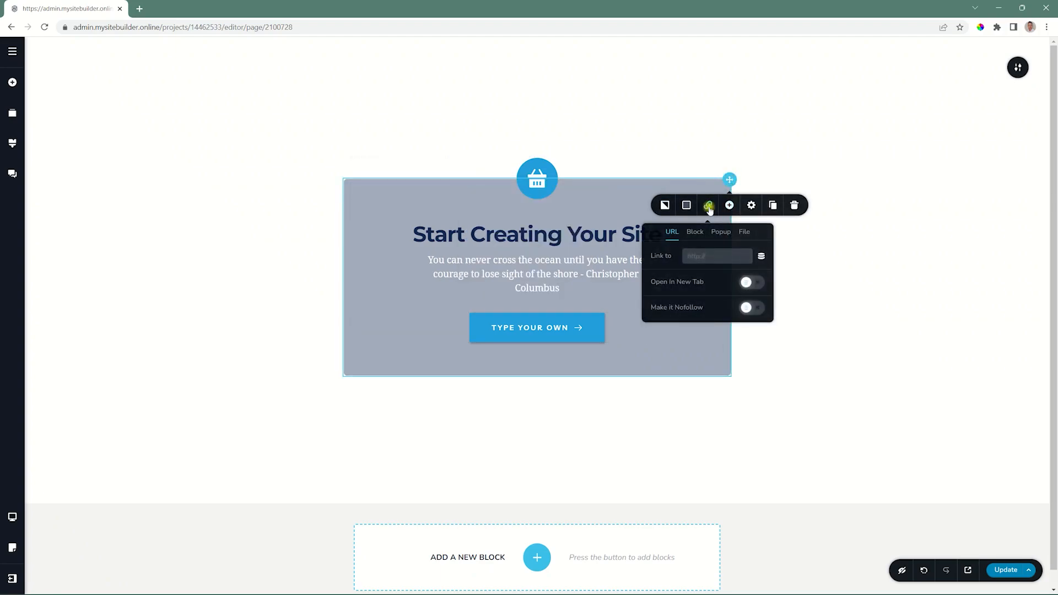
left_click(532, 175)
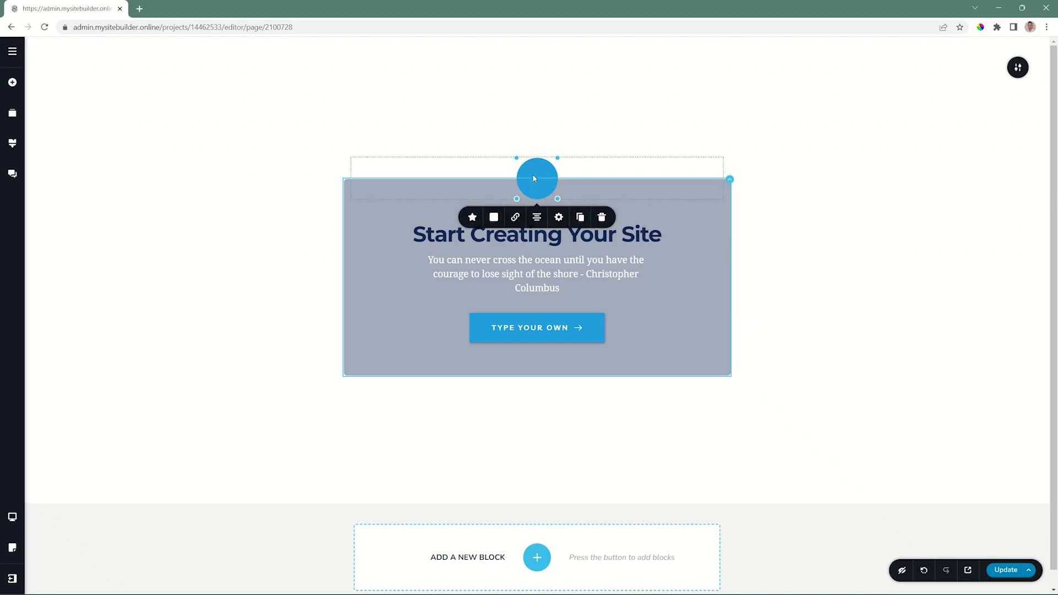
left_click(515, 218)
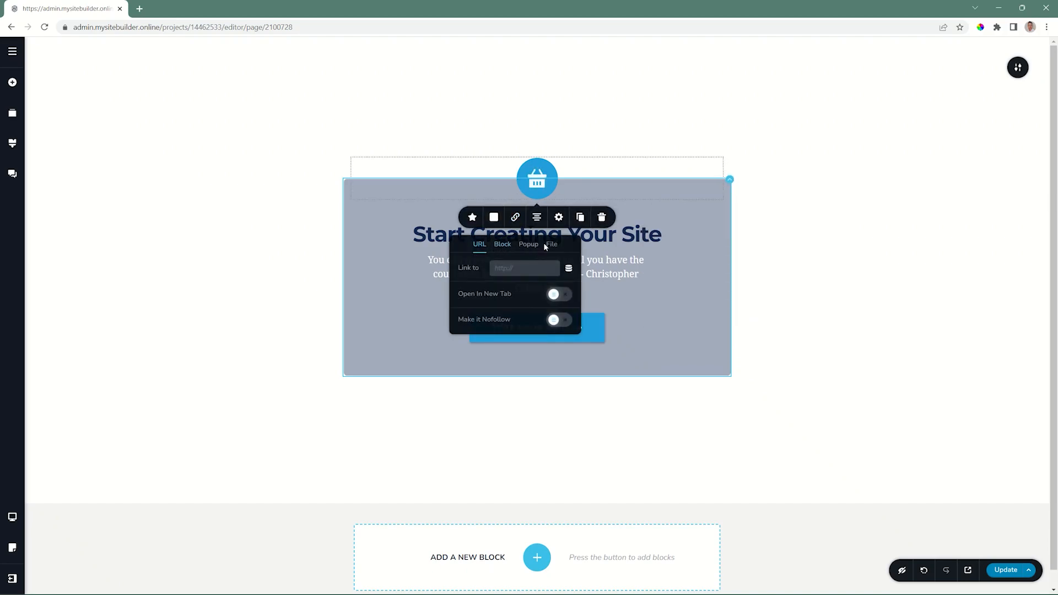
left_click(634, 233)
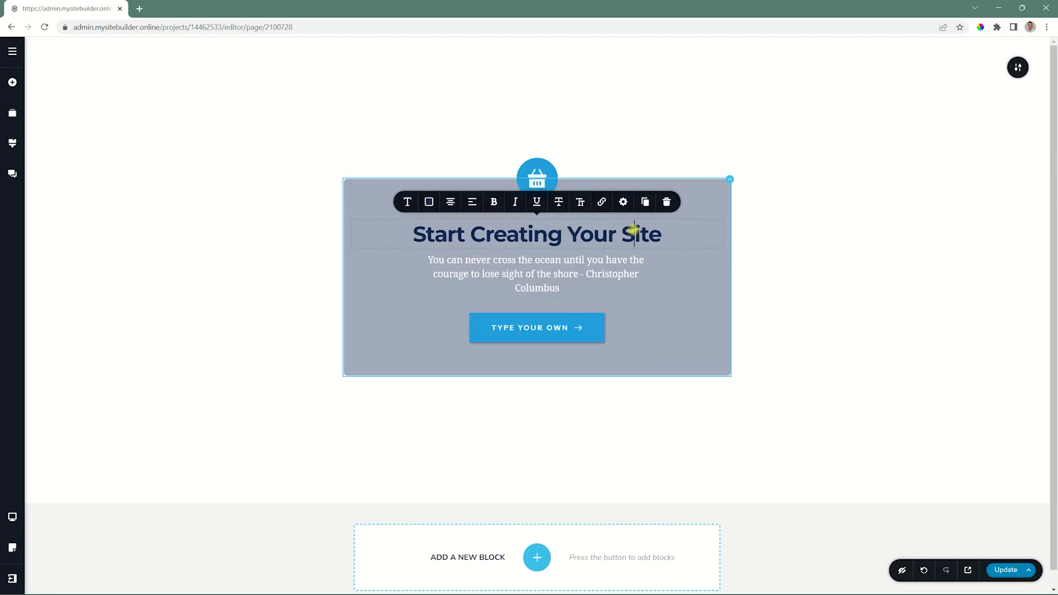
left_click(603, 203)
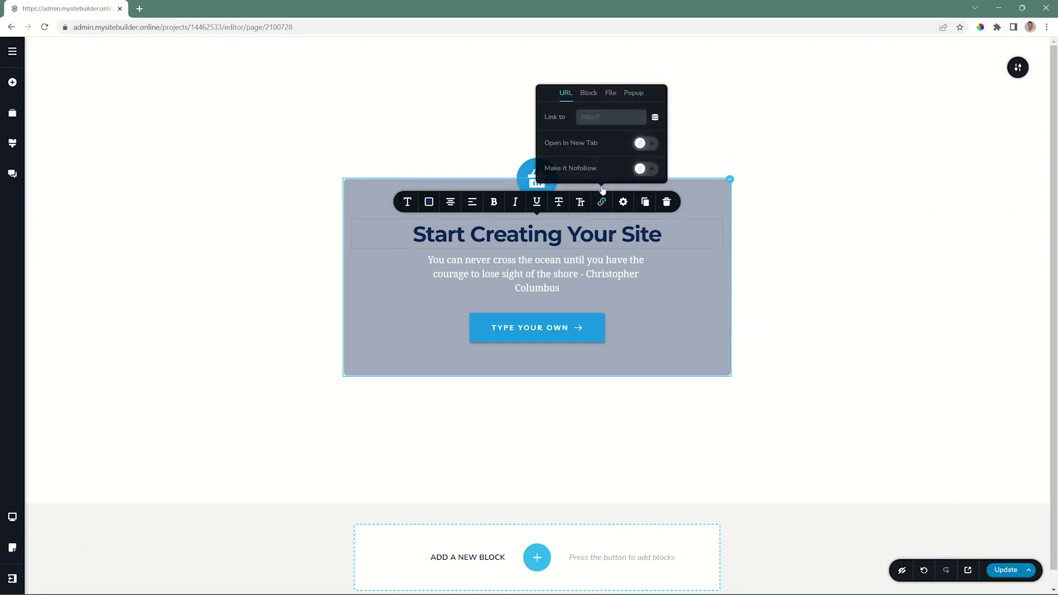
left_click(753, 267)
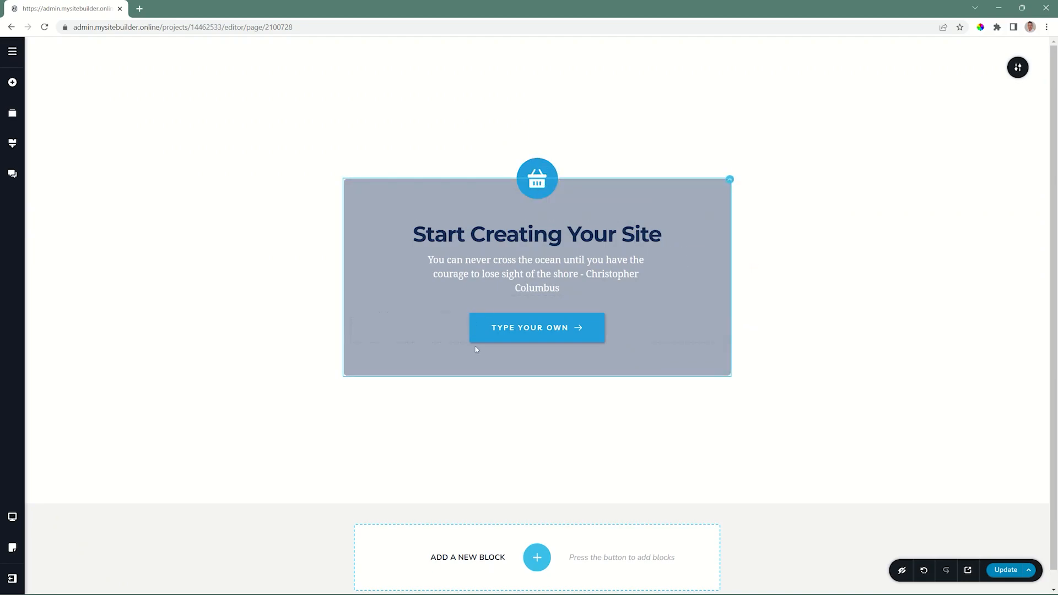
Open the button's link settings and switch the link type to Block
left_click(526, 327)
left_click(525, 296)
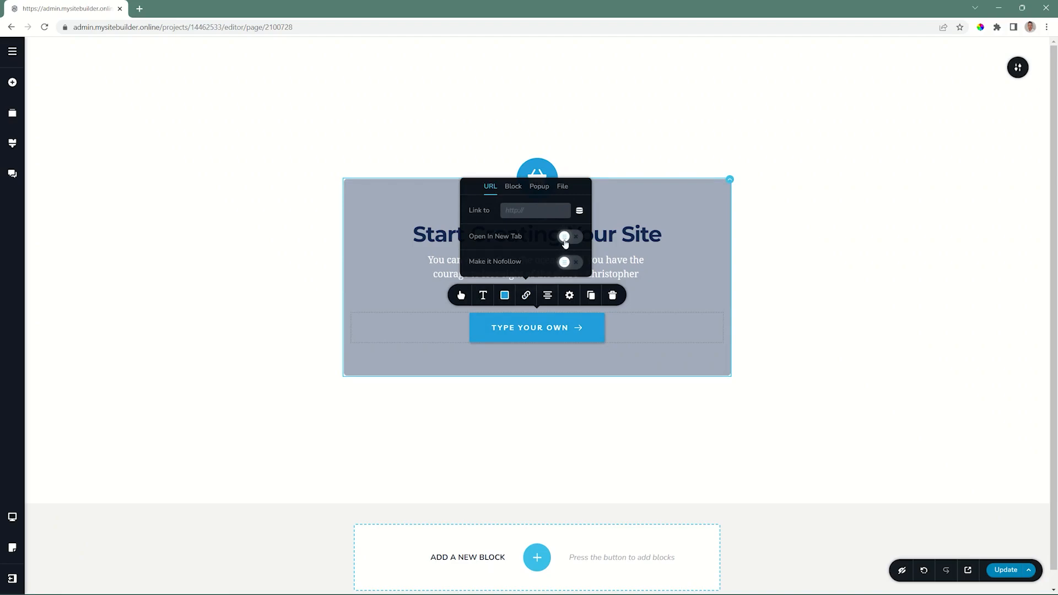
left_click(513, 187)
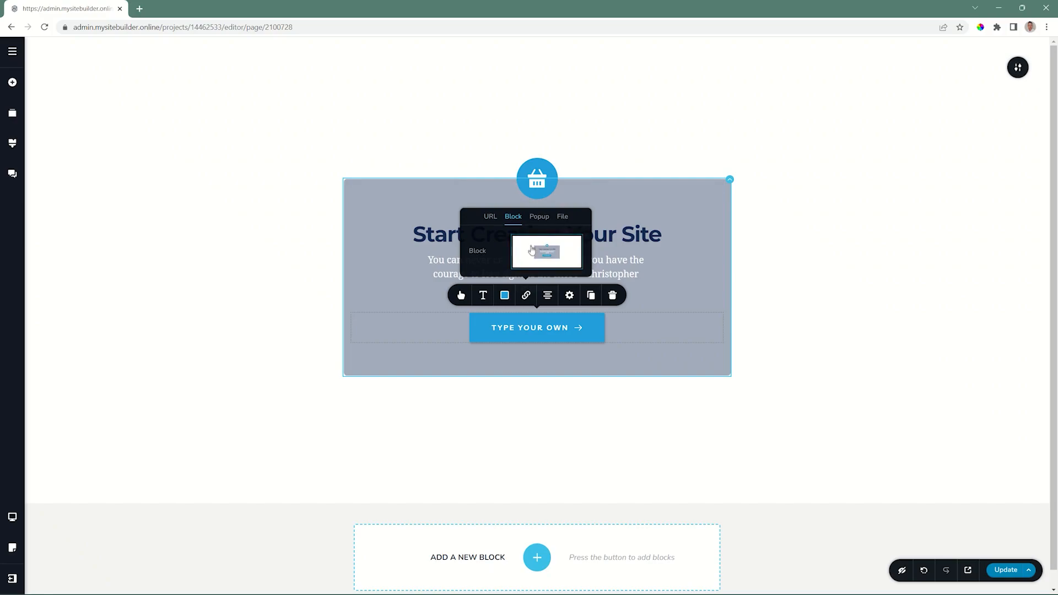
Add the ready-made "Decorate For Less With Art Posters & Tasty Accesories" block below the card's block
left_click(549, 557)
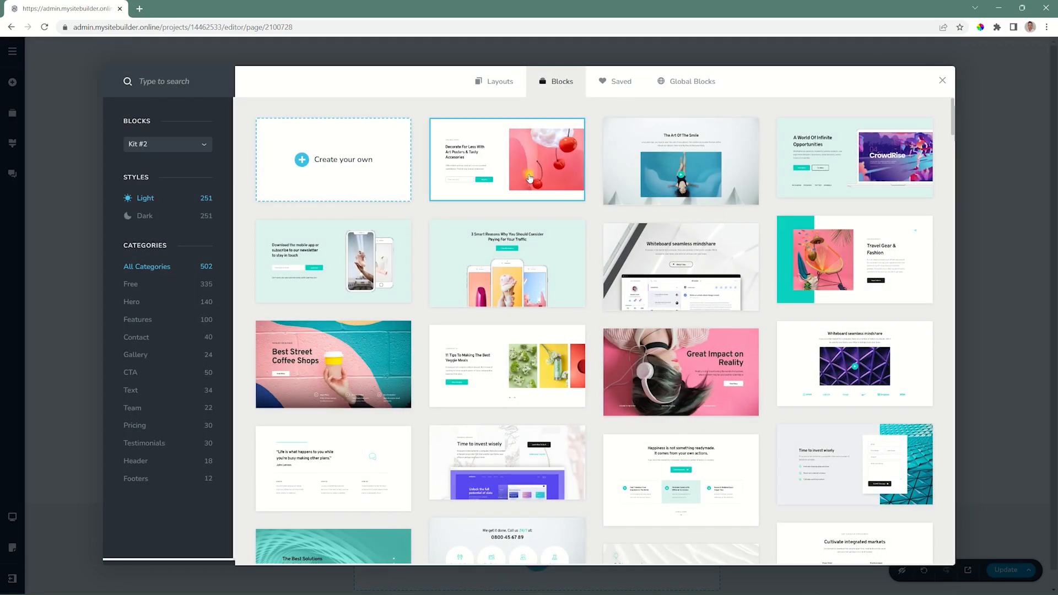
left_click(529, 178)
Link the "Type your own" button to the "Decorate For Less" block with the cherry picture
scroll(528, 178, "down", 3)
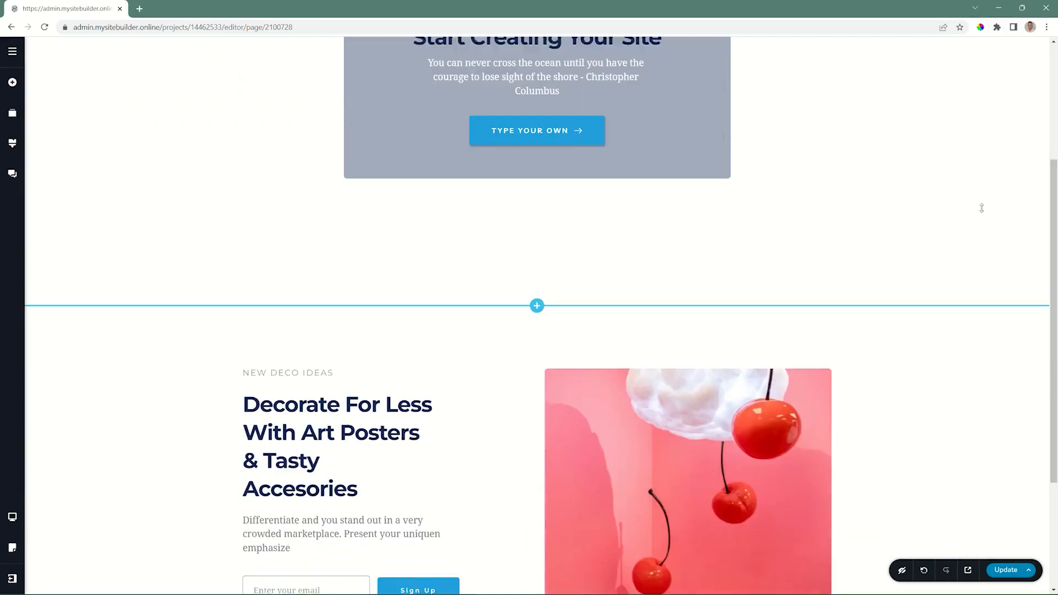
left_click(551, 121)
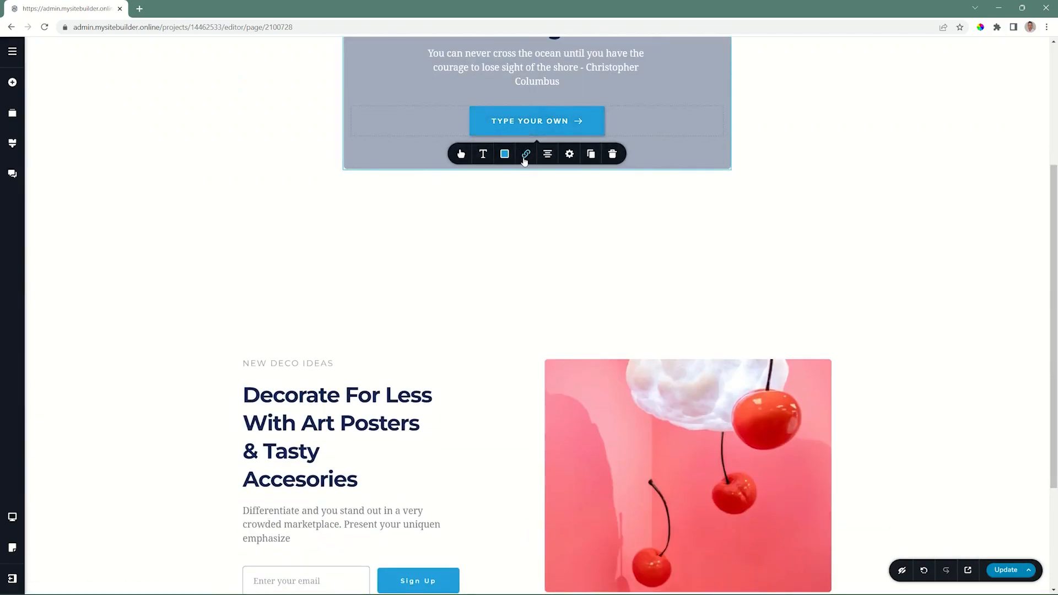
left_click(525, 154)
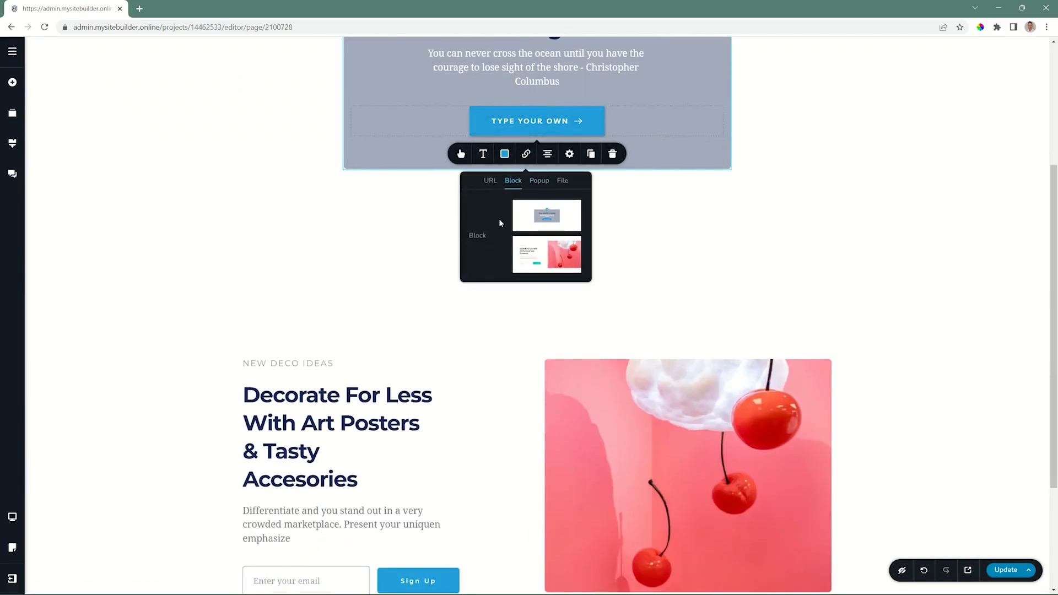
left_click(547, 251)
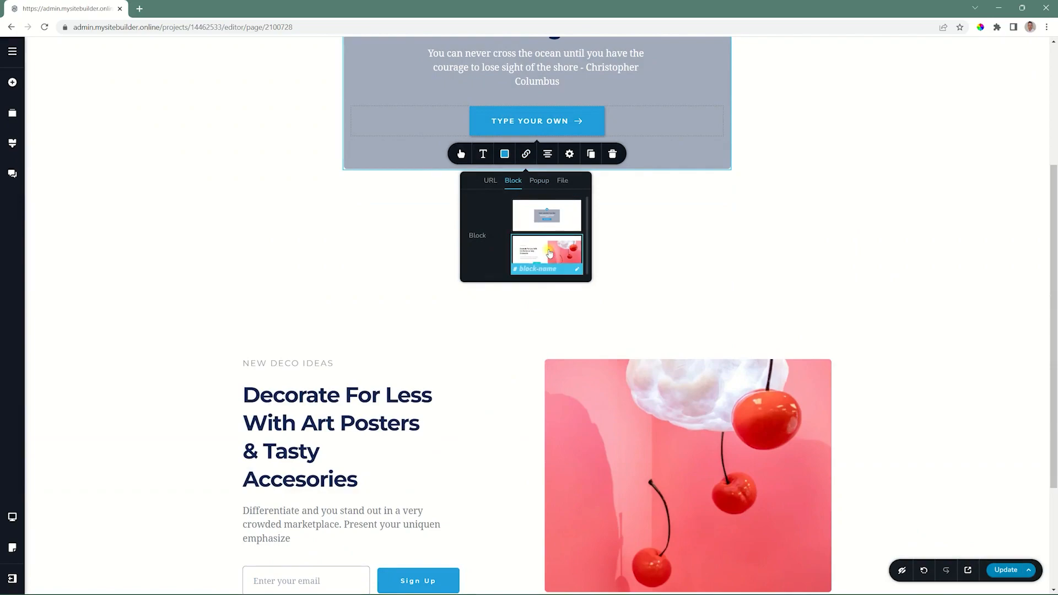
left_click(799, 167)
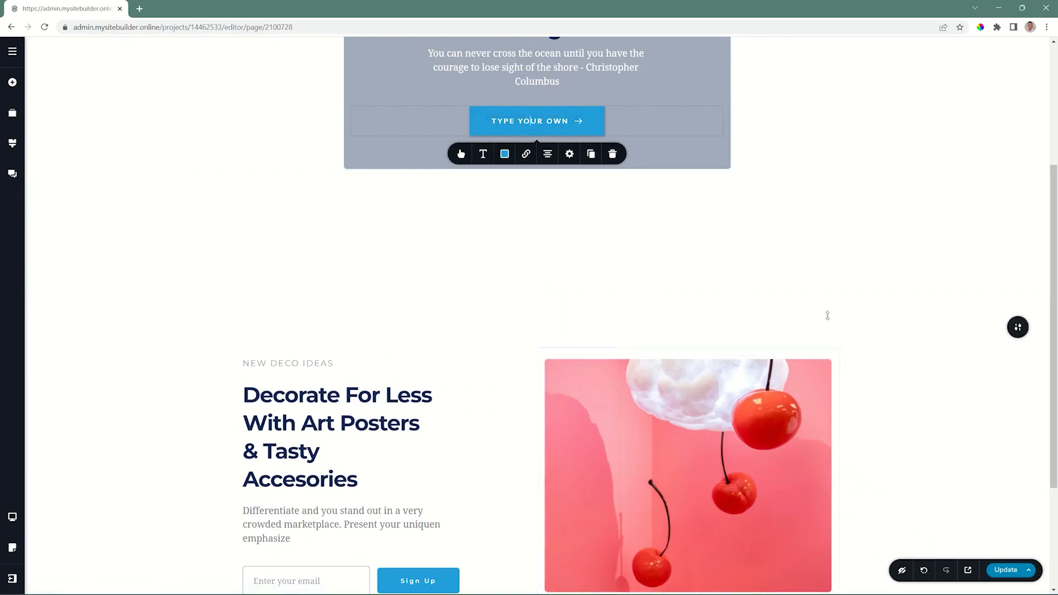
Examine the Popup and File link options of the "Type your own" button
scroll(828, 313, "up", 4)
left_click(525, 361)
left_click(539, 387)
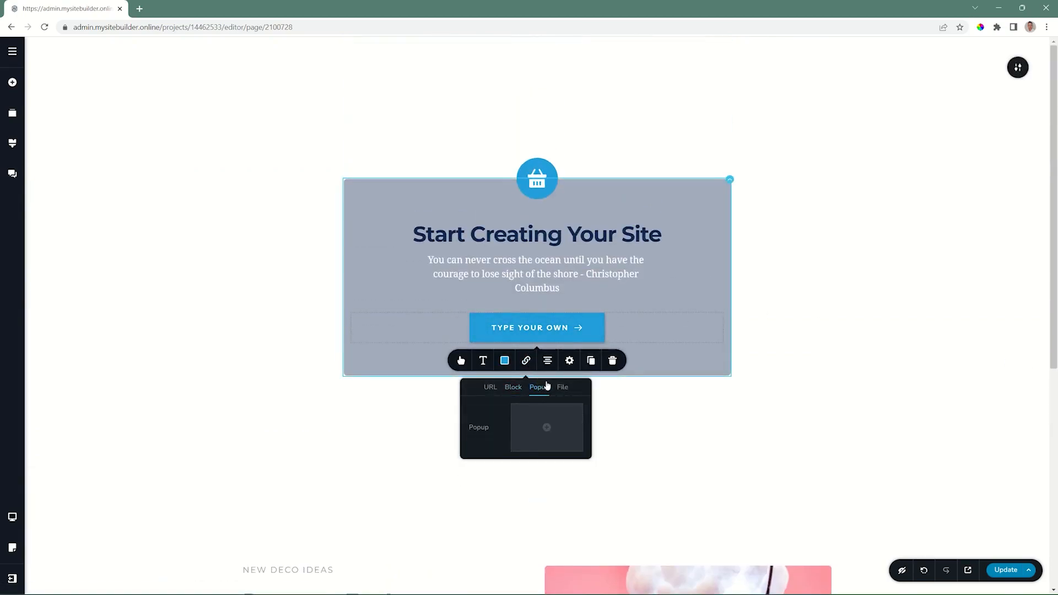
left_click(562, 388)
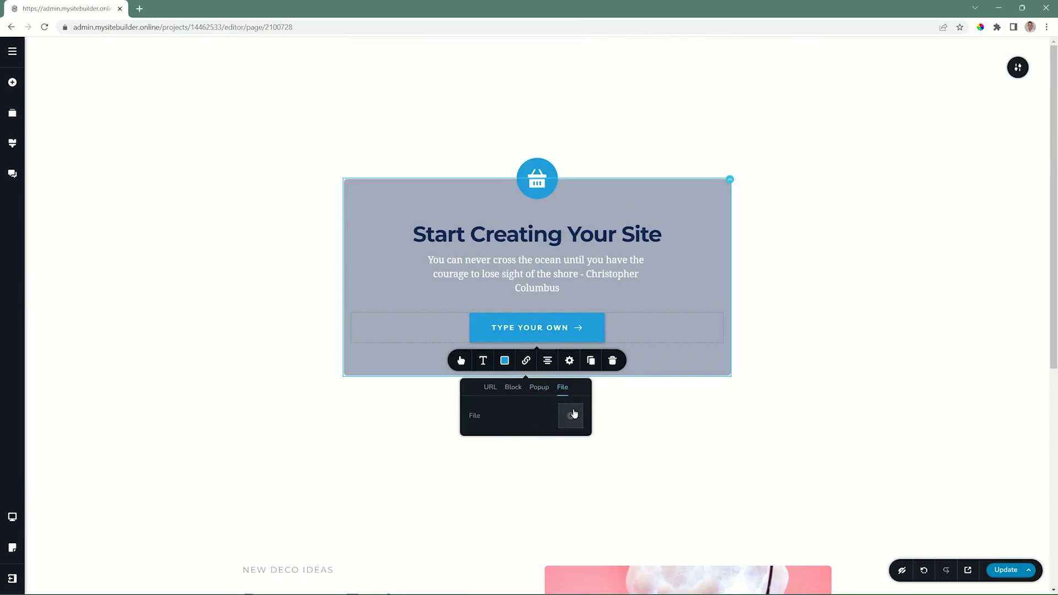
Try the button in sizes S, M, L and a custom width of 35 px, and return its size to M
scroll(529, 397, "down", 1)
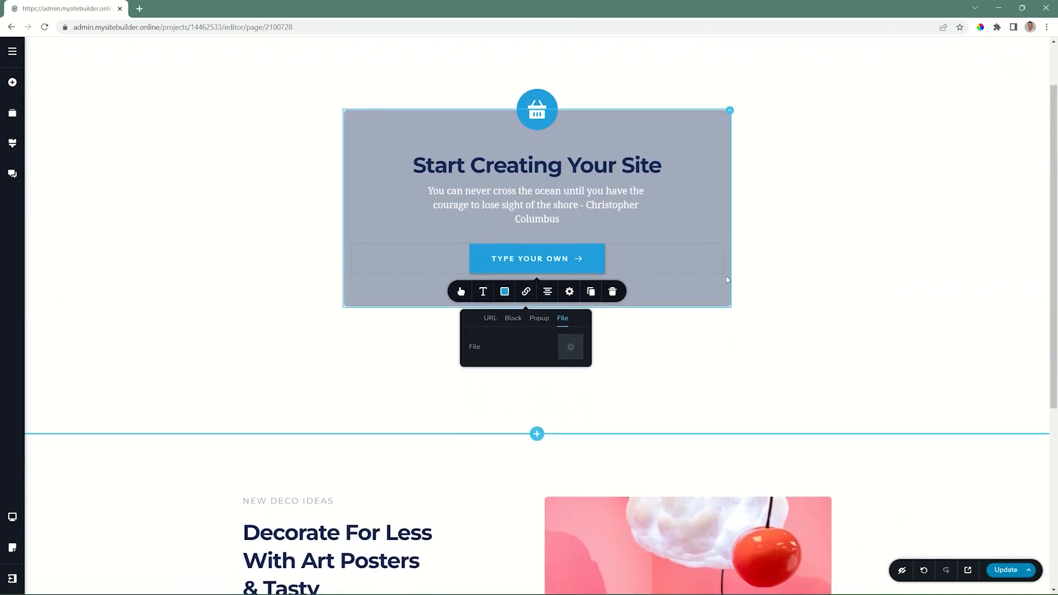
left_click(461, 295)
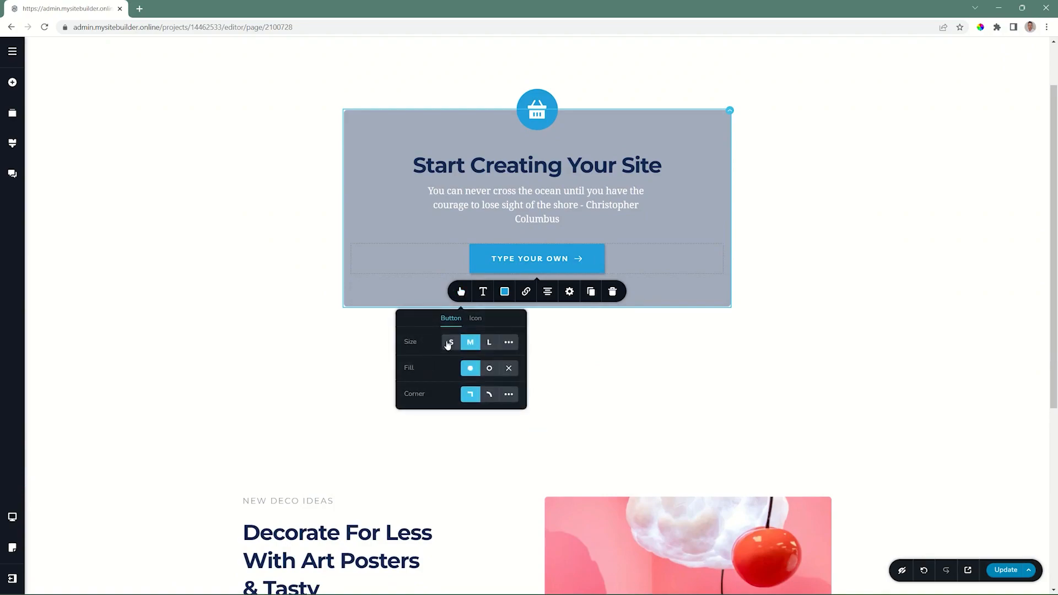
left_click(449, 343)
left_click(470, 344)
left_click(487, 344)
left_click(510, 343)
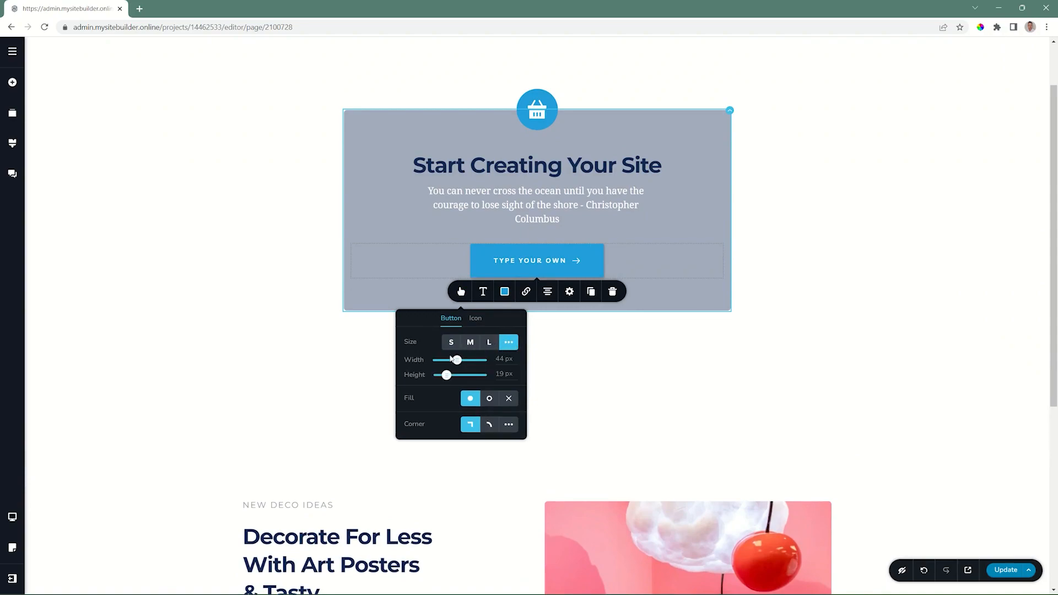
mouse_move(456, 361)
left_mouse_down()
mouse_move(466, 360)
mouse_move(453, 360)
left_mouse_up()
left_click(447, 375)
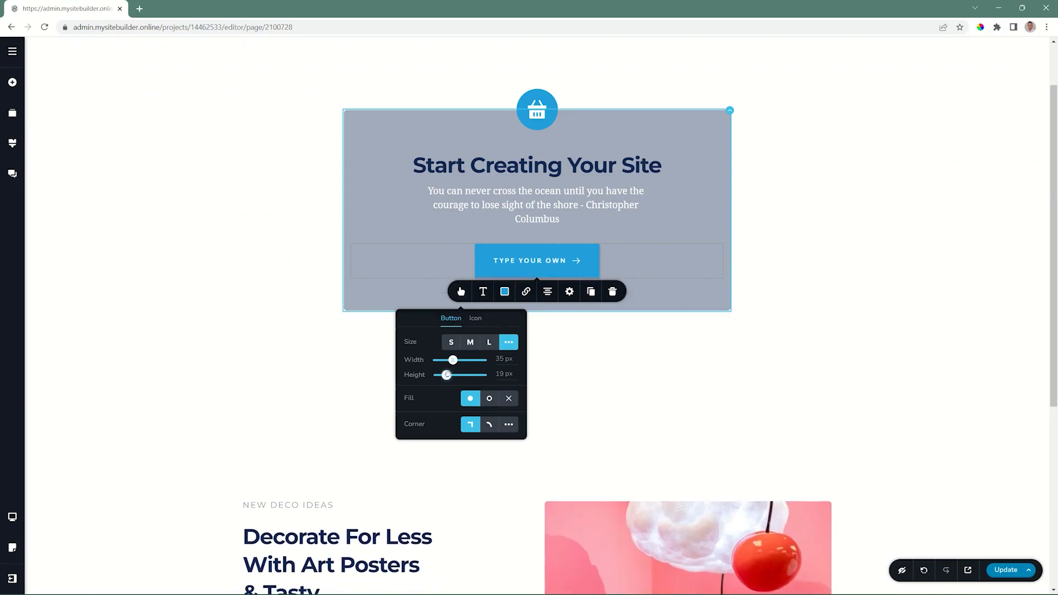
left_click(470, 343)
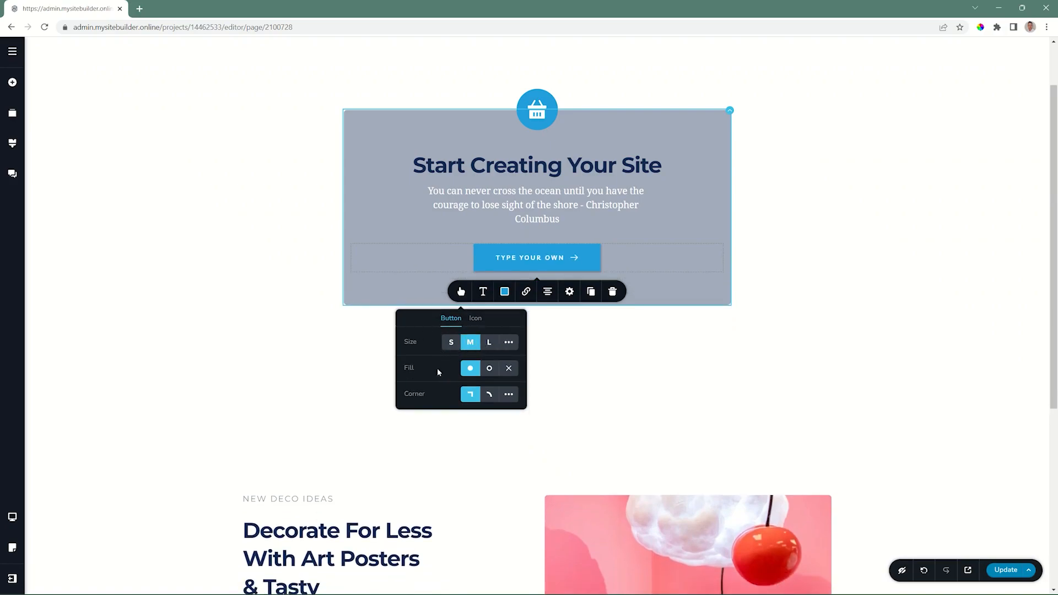
Try the "Type your own" button with an outline and with no fill, and return it to the solid fill
left_click(489, 368)
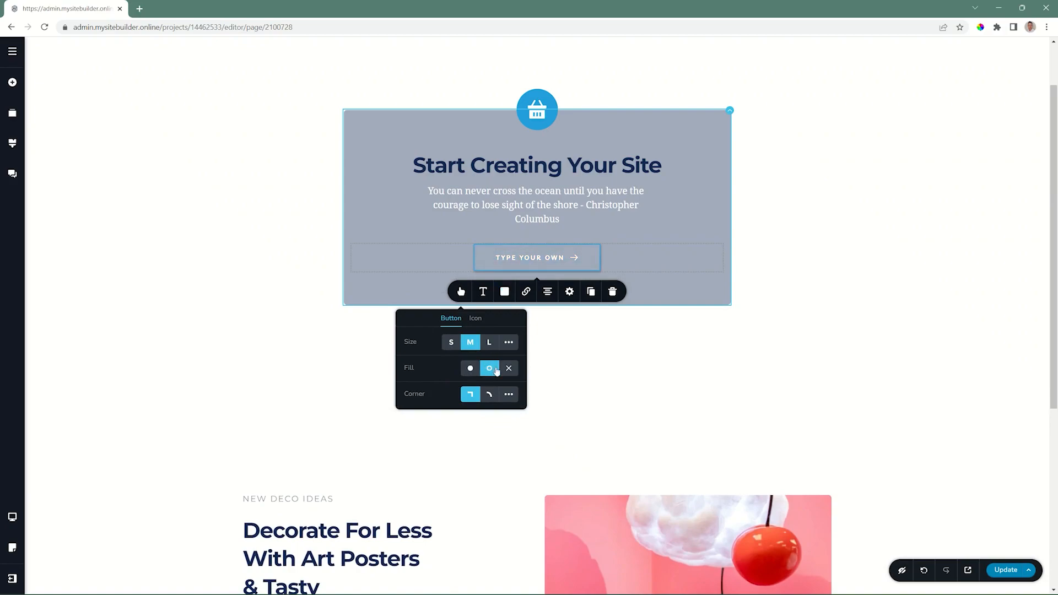
left_click(510, 371)
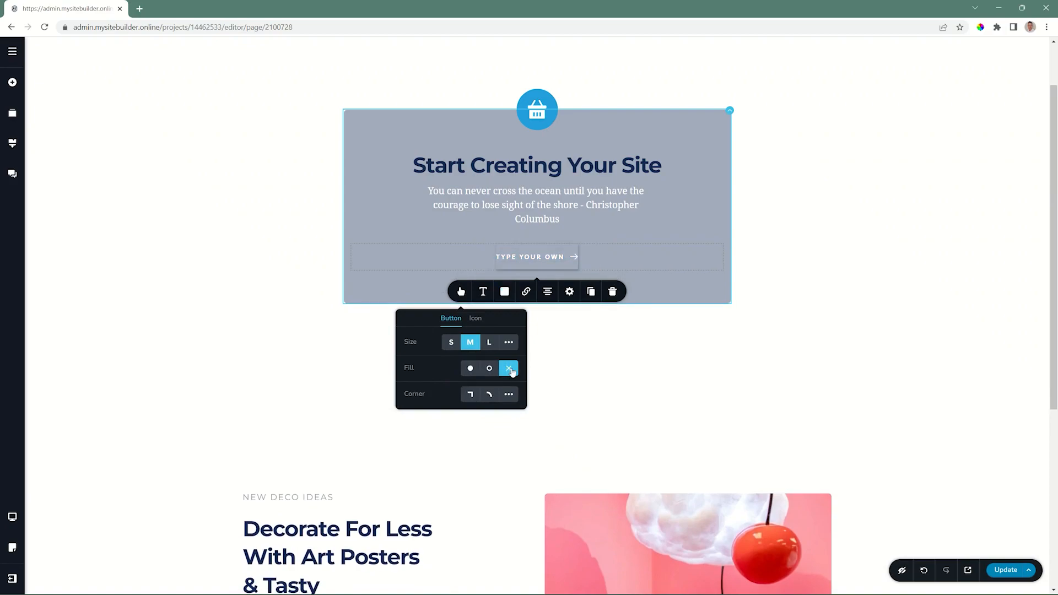
left_click(466, 369)
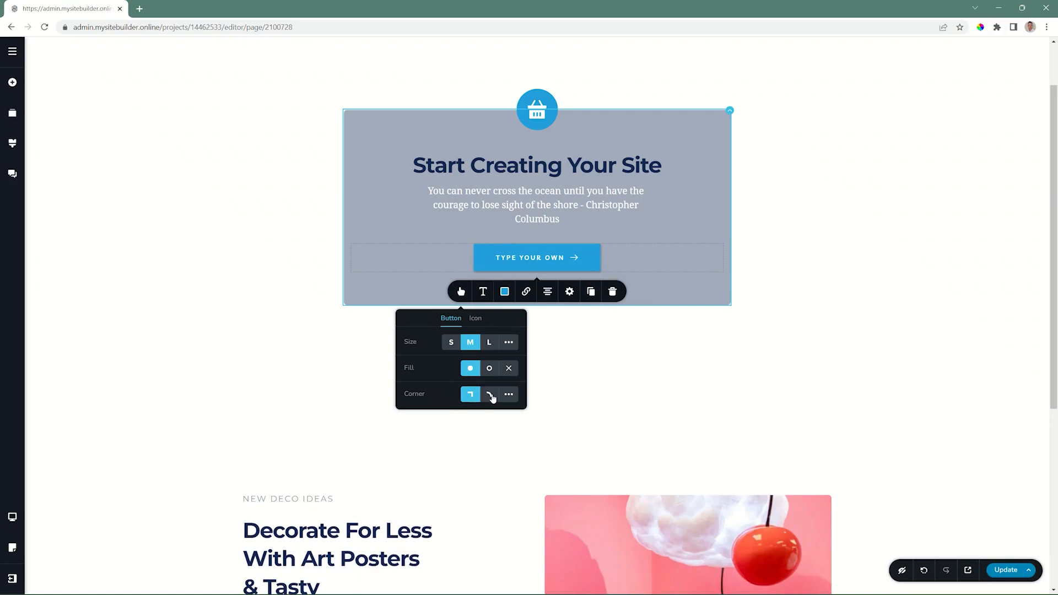
Give the "Type your own" button rounded corners and try the custom corner radius
left_click(489, 395)
left_click(511, 397)
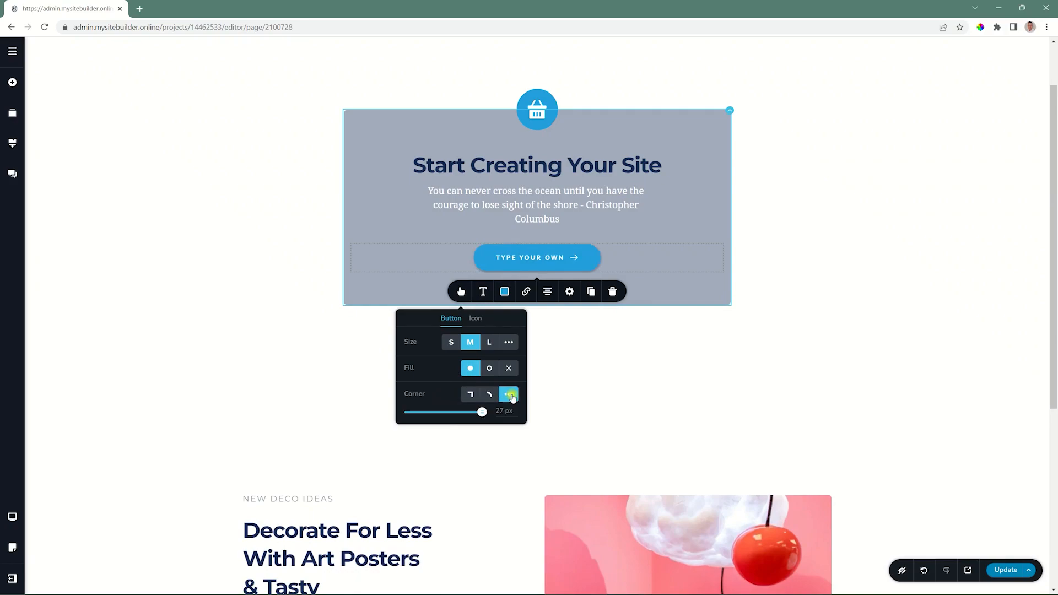
mouse_move(483, 411)
left_mouse_down()
mouse_move(387, 407)
mouse_move(492, 414)
left_mouse_up()
left_click(468, 397)
Try the button's arrow icon before the text and return it to its position after the text
left_click(475, 319)
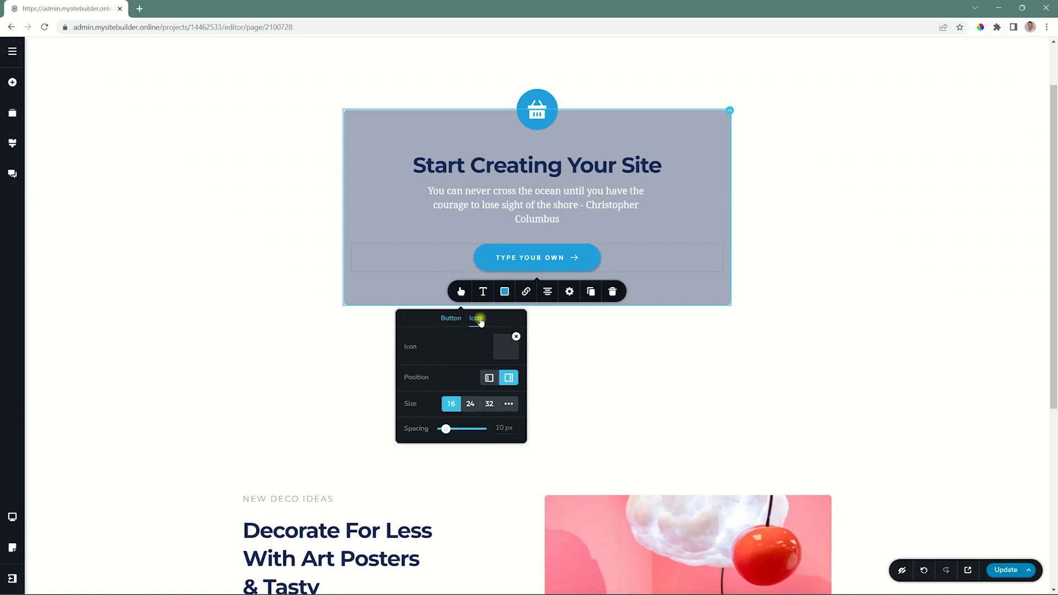
left_click(488, 380)
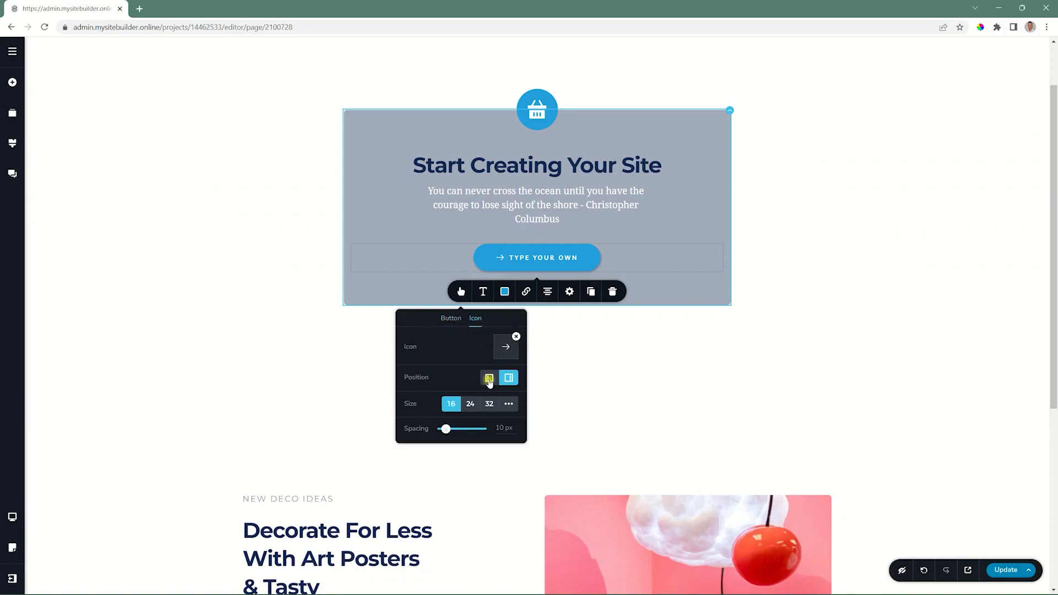
left_click(508, 379)
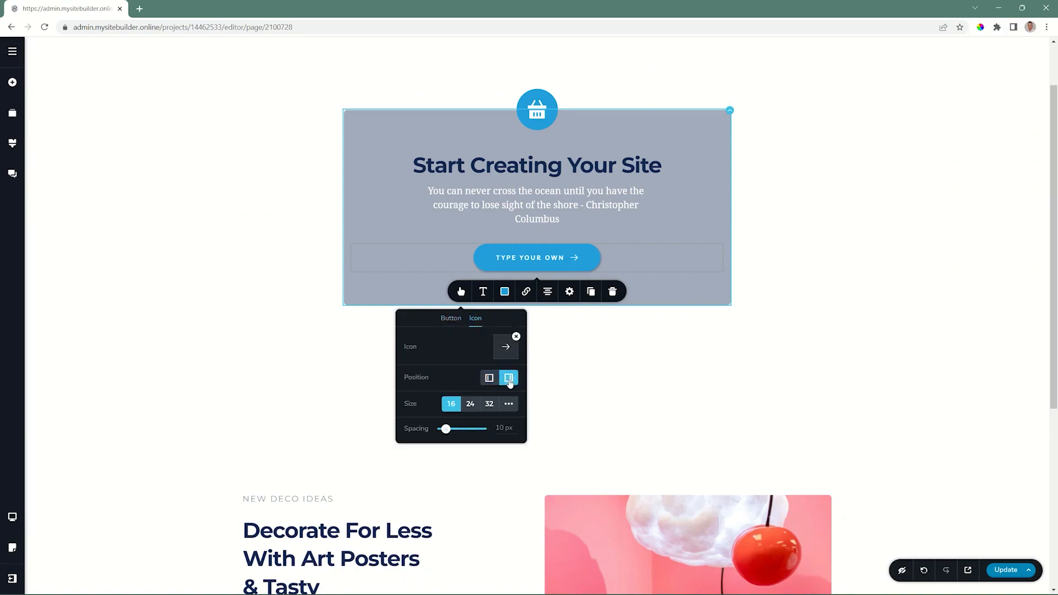
Try the button's icon in sizes 24, 32 and custom, and return it to 16
left_click(470, 404)
left_click(489, 404)
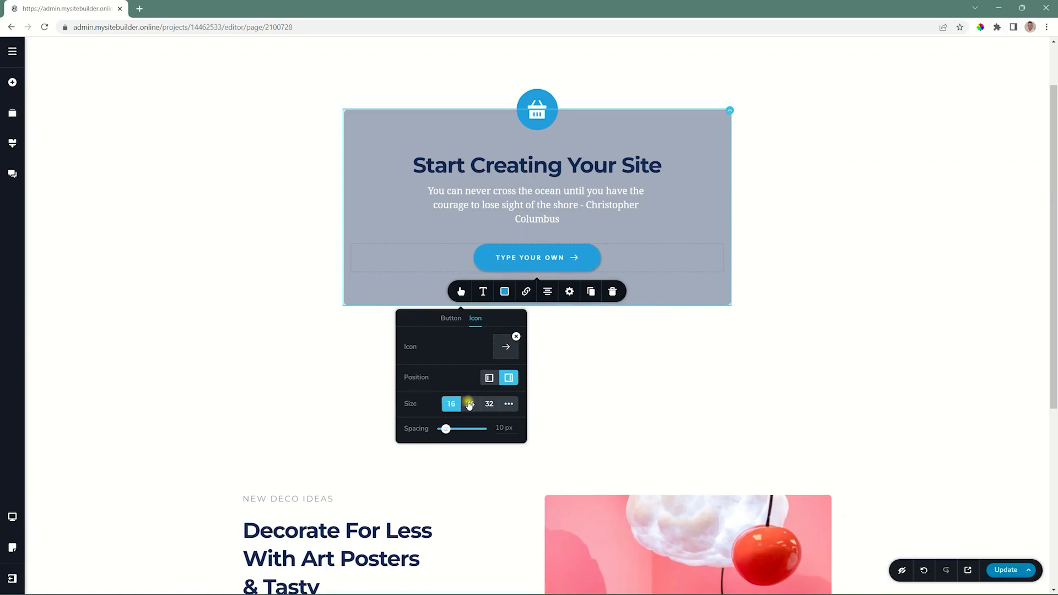
left_click(469, 404)
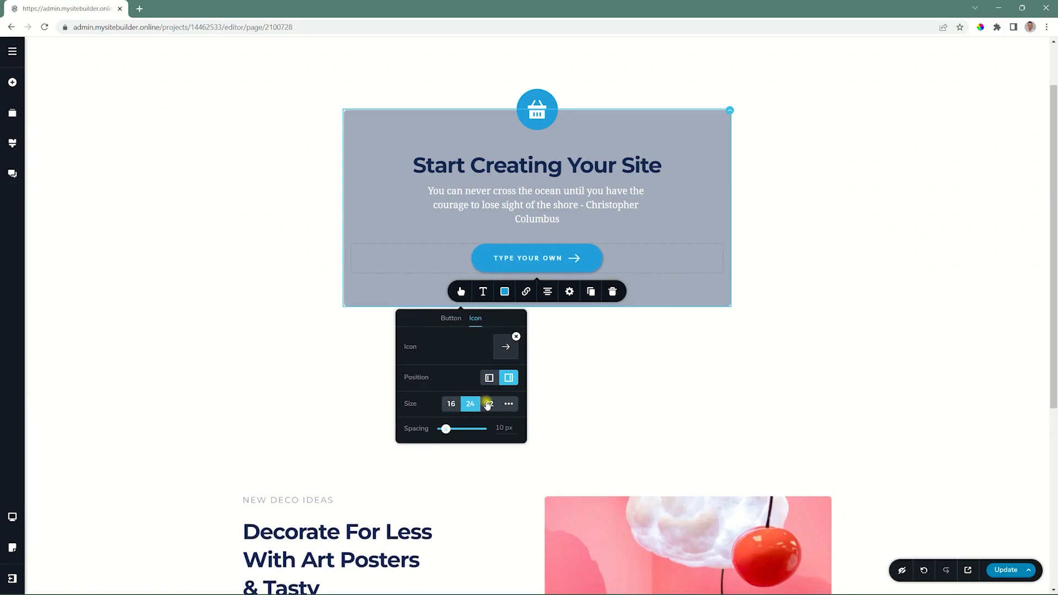
left_click(489, 403)
left_click(508, 404)
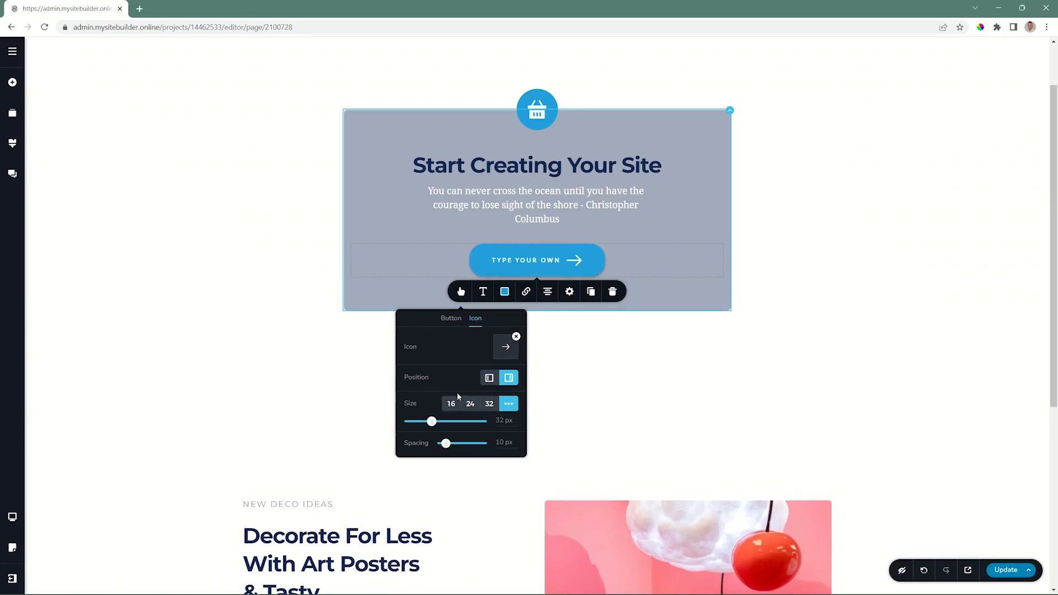
left_click(451, 404)
Set the button's icon spacing to 14 px and replace the arrow with the apple icon from the Glyph set
mouse_move(445, 428)
left_mouse_down()
mouse_move(459, 429)
mouse_move(448, 429)
left_mouse_up()
left_click(515, 338)
left_click(504, 347)
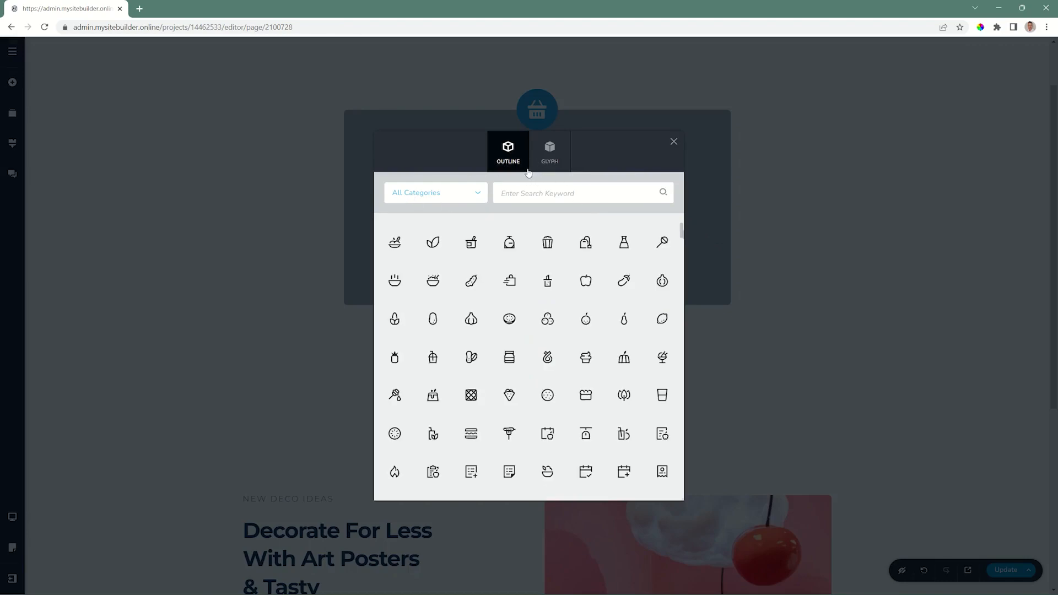
left_click(549, 150)
left_click(585, 289)
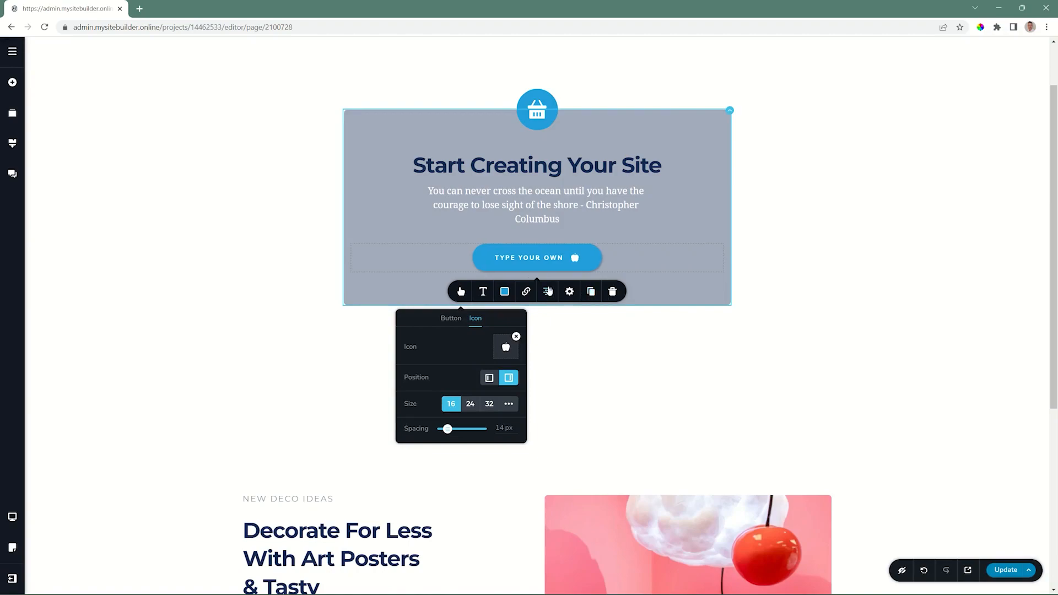
Cycle the button through its alignments and return it to the centre
left_click(547, 291)
left_click(547, 291)
left_click(547, 291)
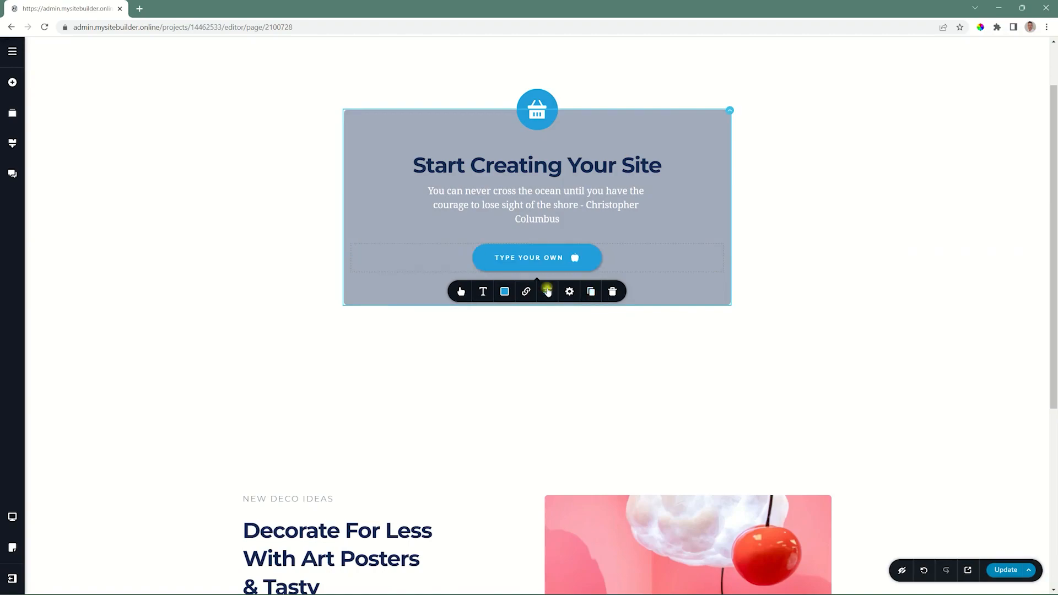
Examine the button's styling settings for padding, margin and position, and its entrance effects
left_click(570, 292)
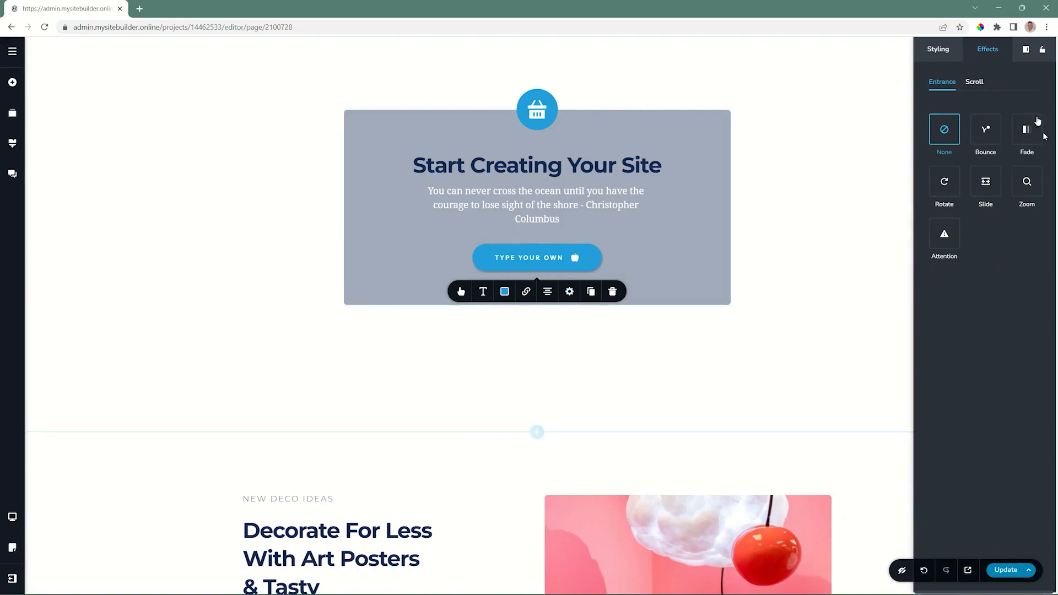
left_click(931, 51)
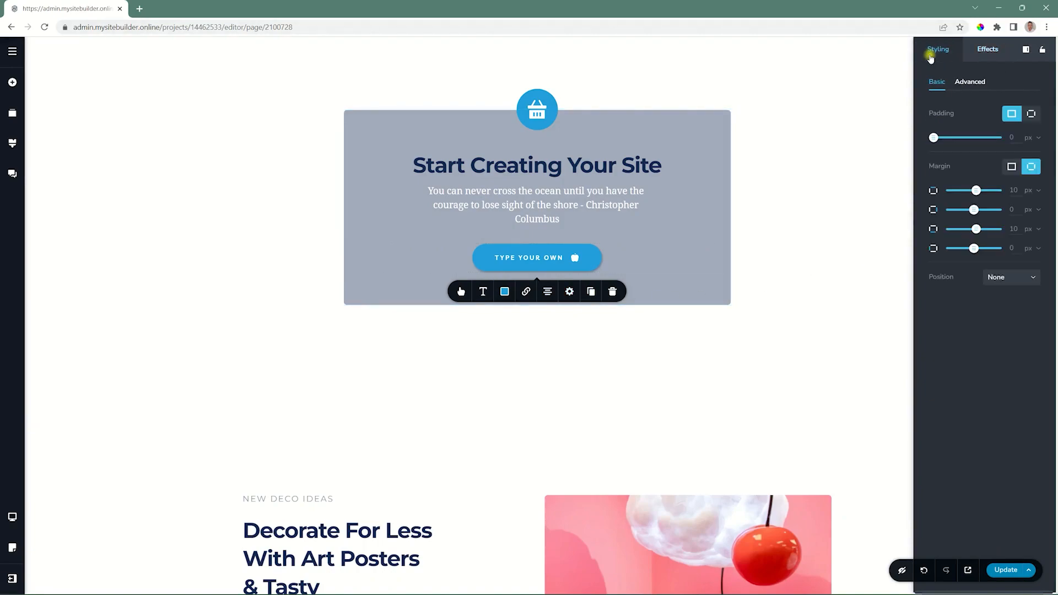
left_click(984, 53)
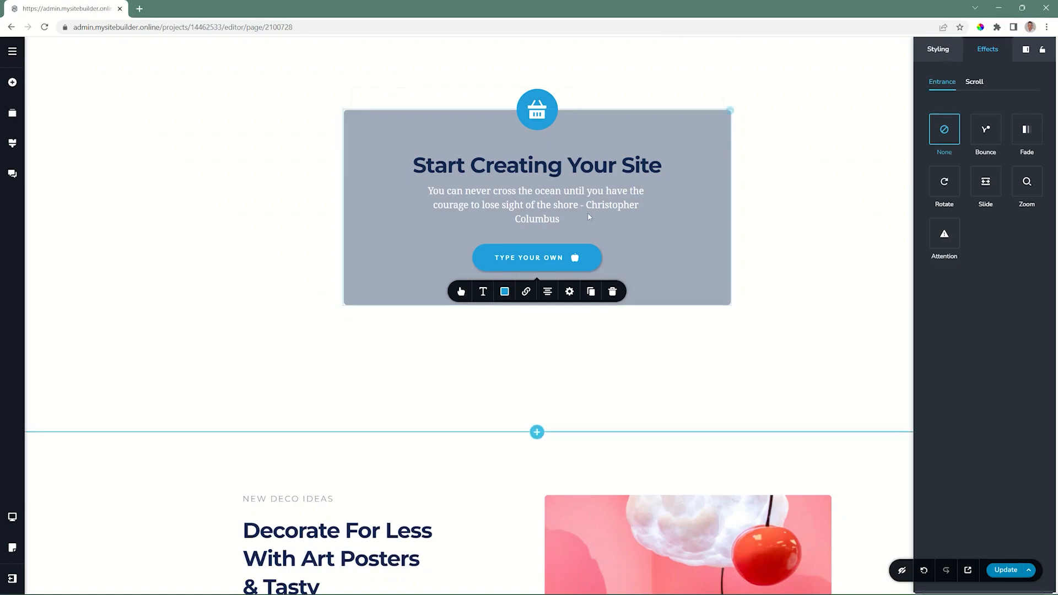
Duplicate the "Type your own" button and move the copy onto its own row below the original
left_click(591, 291)
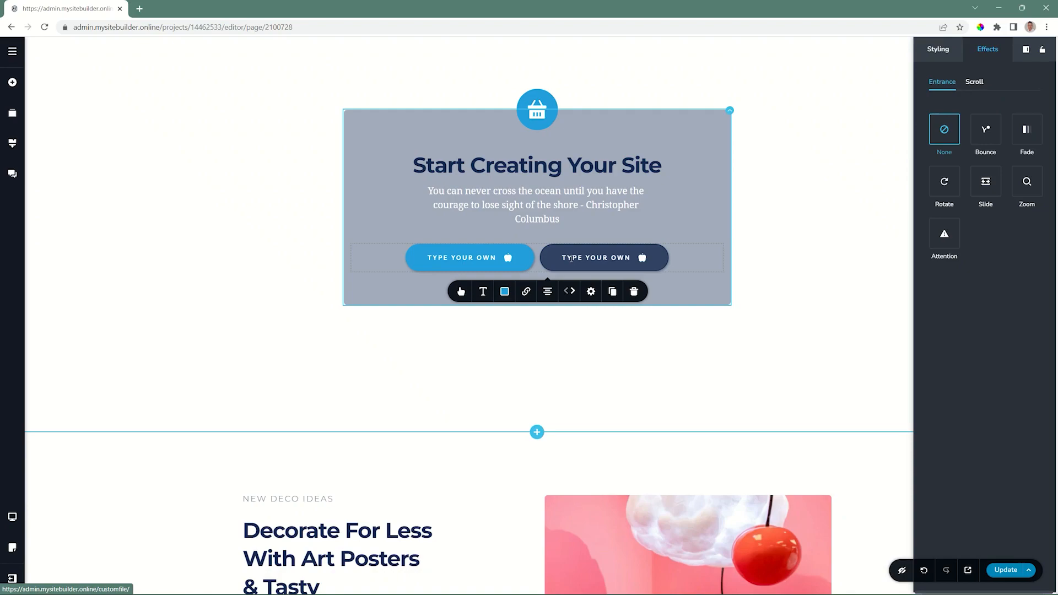
left_click(609, 256)
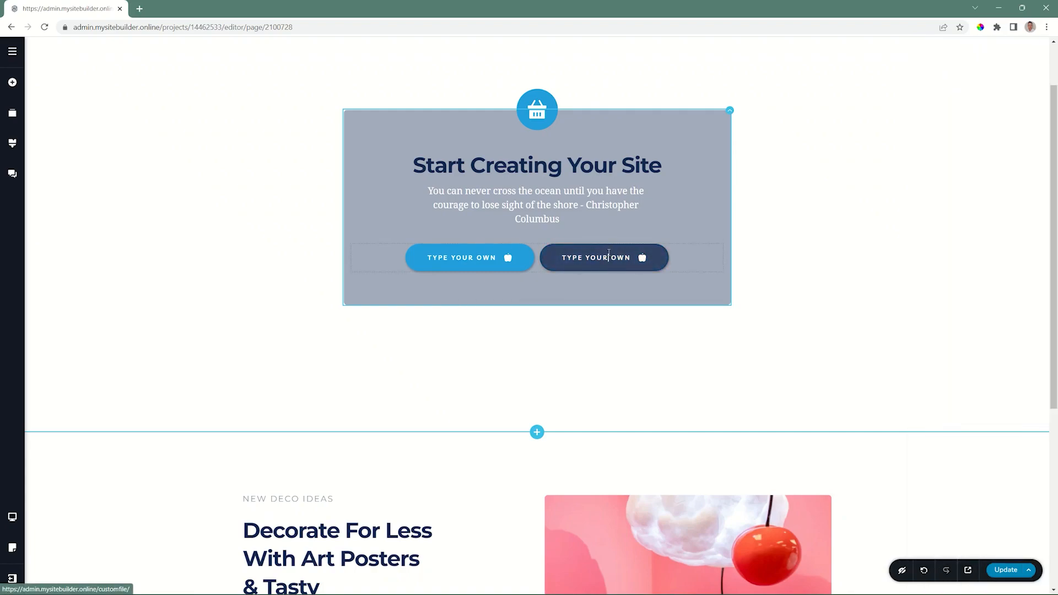
left_click_drag(609, 253, 608, 276)
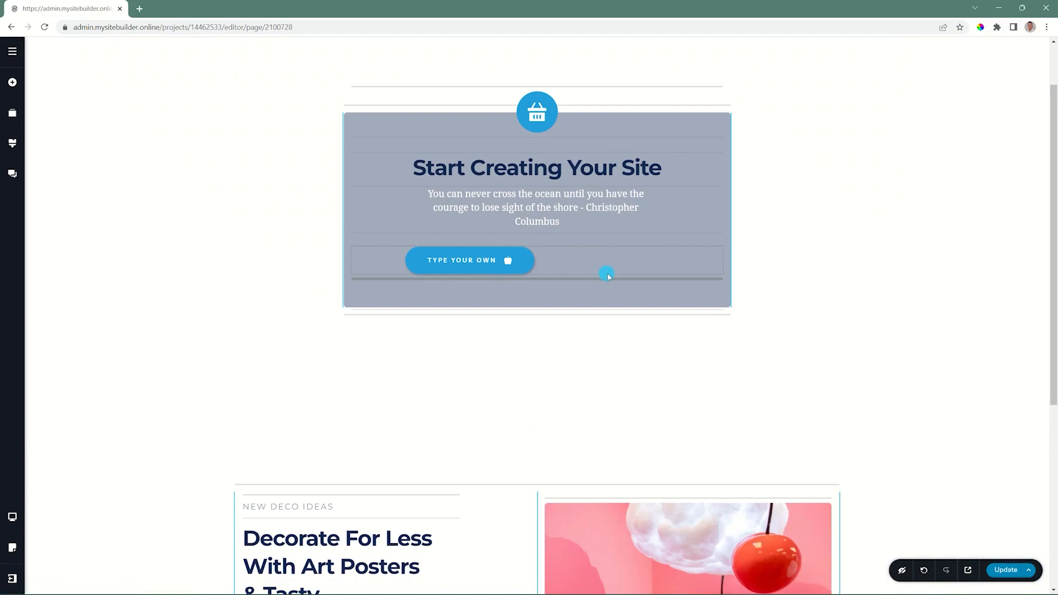
left_click_drag(608, 277, 609, 277)
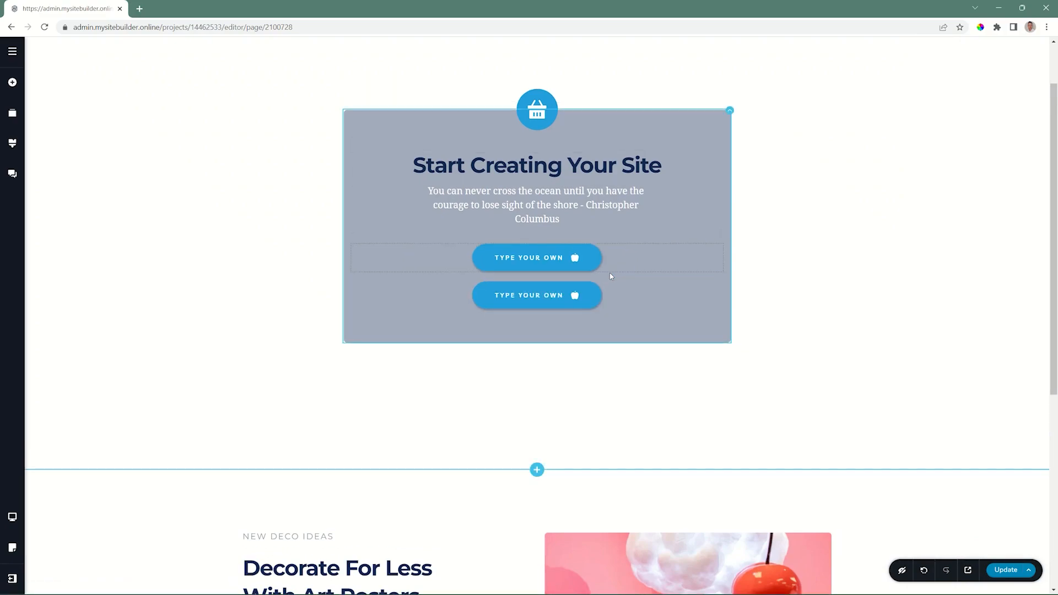
Switch to the tablet view and examine the upper button's size and text options there
left_click(12, 517)
left_click(52, 514)
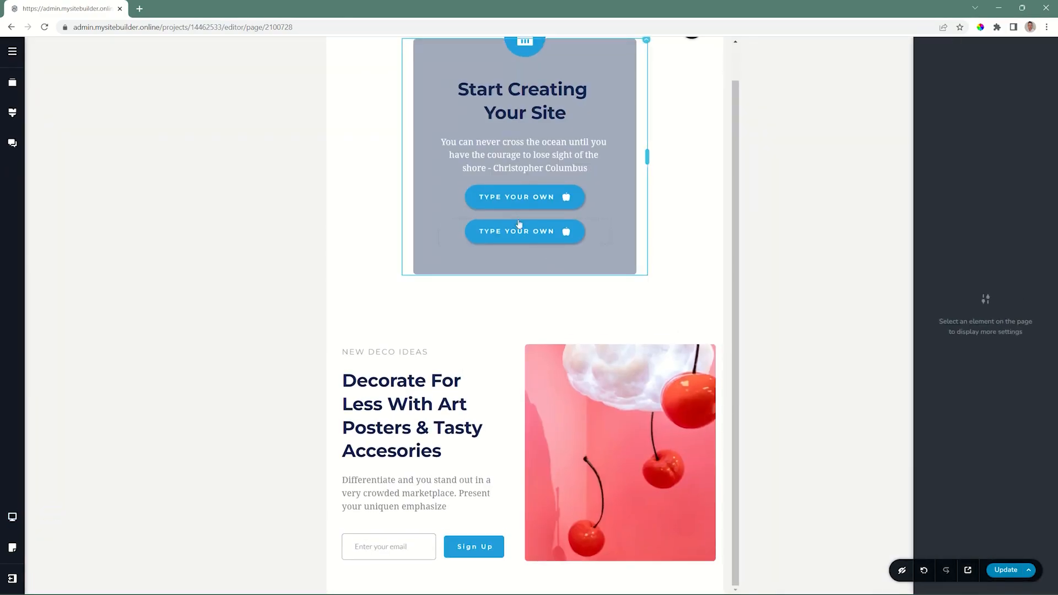
left_click(523, 191)
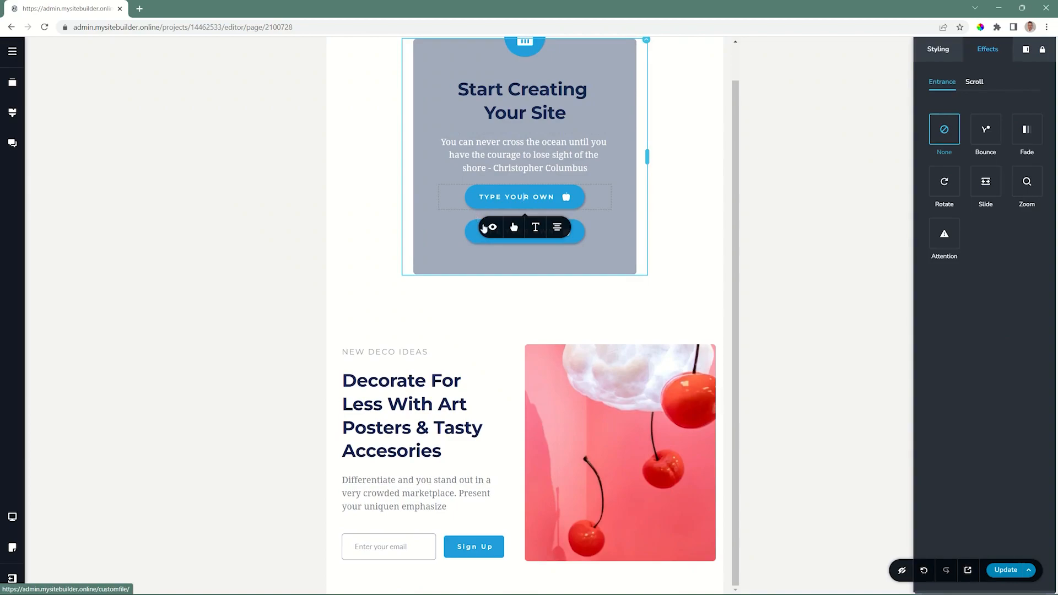
left_click(513, 227)
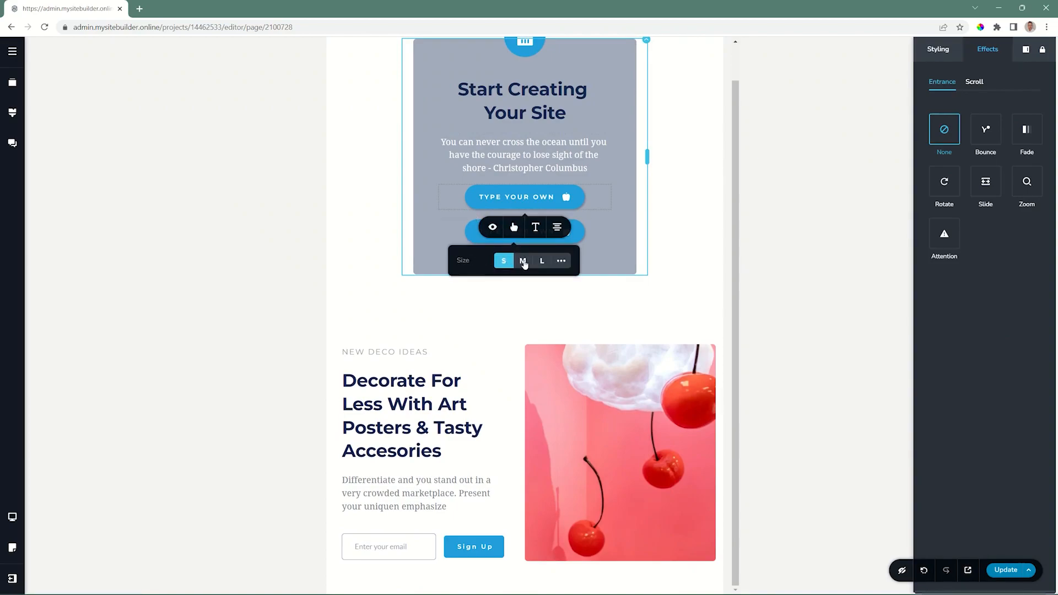
left_click(535, 228)
Cycle the upper button's alignment in the tablet view, return it to the centre and deselect it
left_click(556, 227)
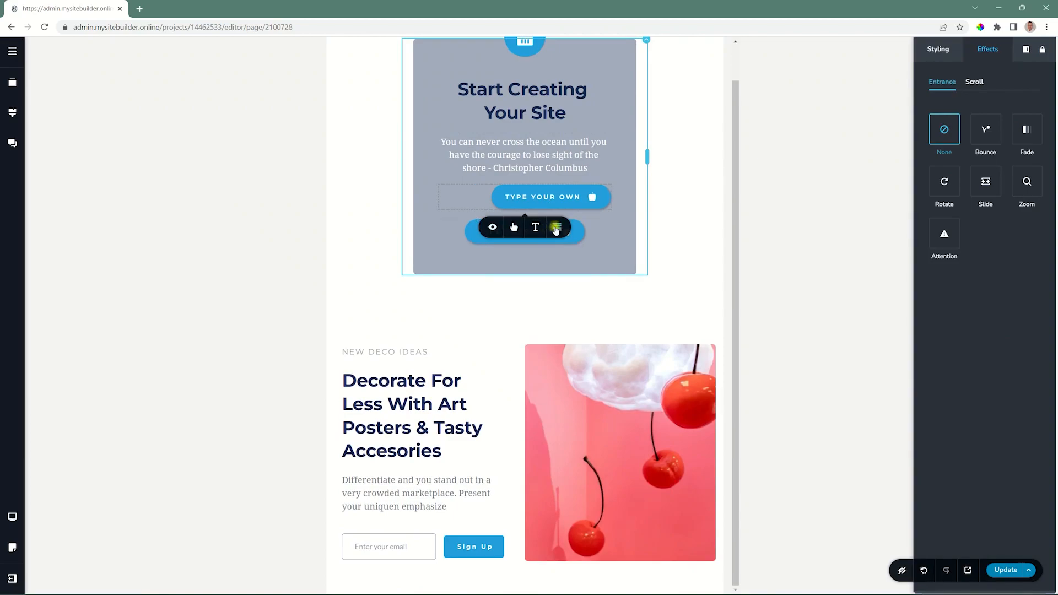
left_click(556, 227)
left_click(557, 228)
left_click(512, 249)
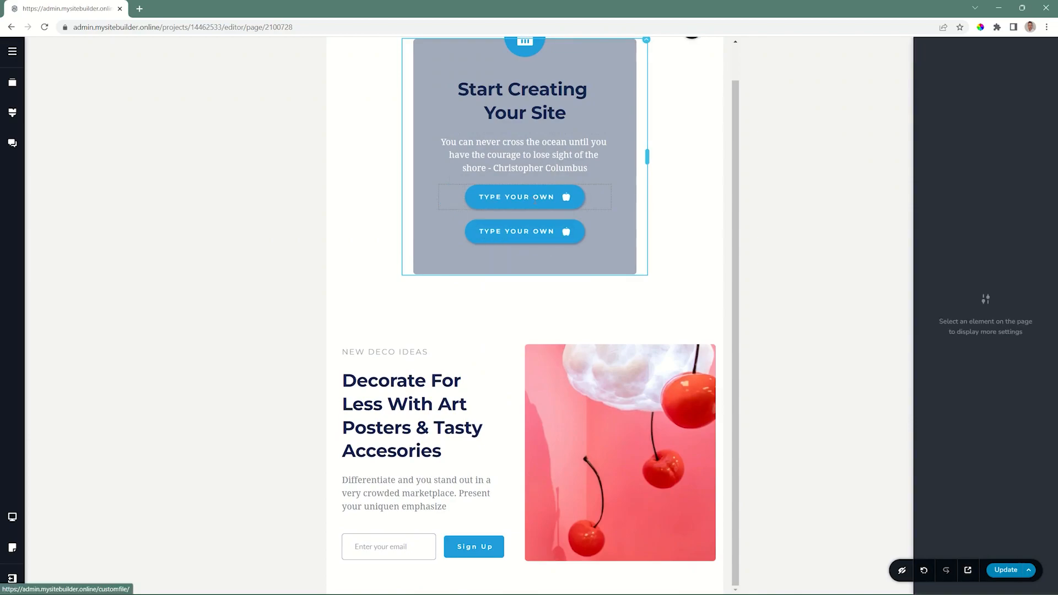
Switch the page to the mobile view
mouse_move(12, 522)
left_click(67, 531)
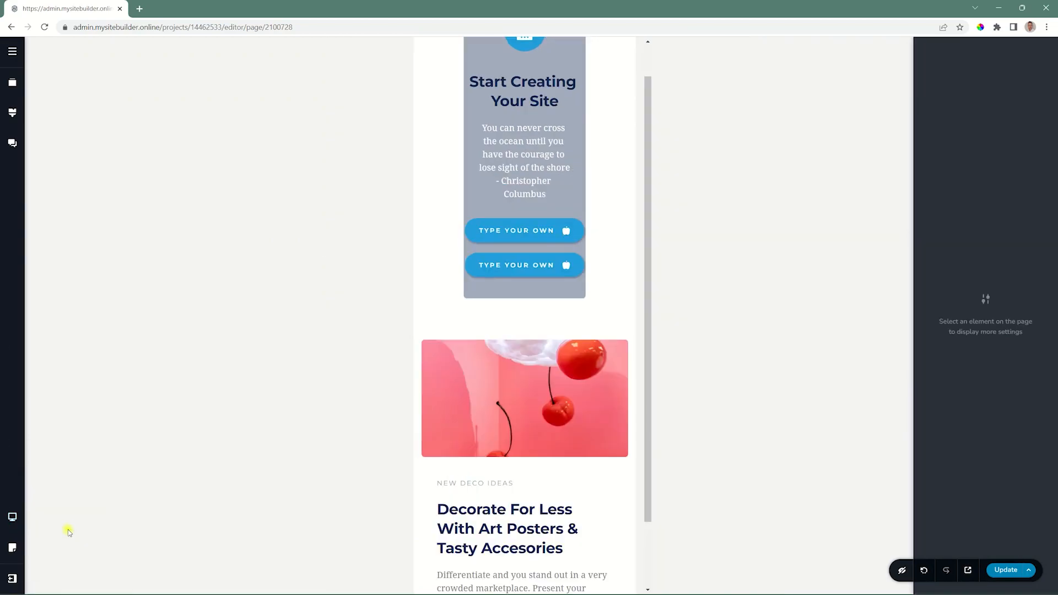